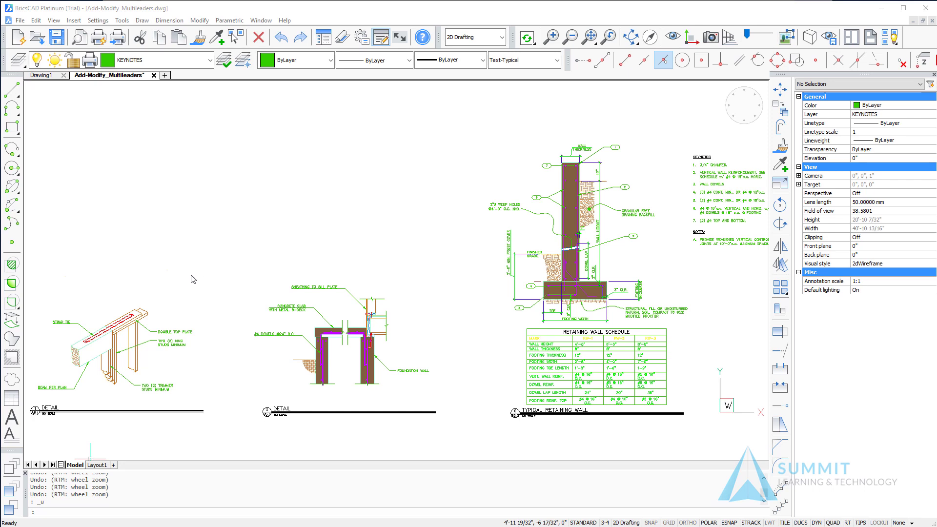
Step: Zoom and pan onto the strap-tie detail and inspect its multileader notes' Quad cards
scroll(157, 367, up, 6)
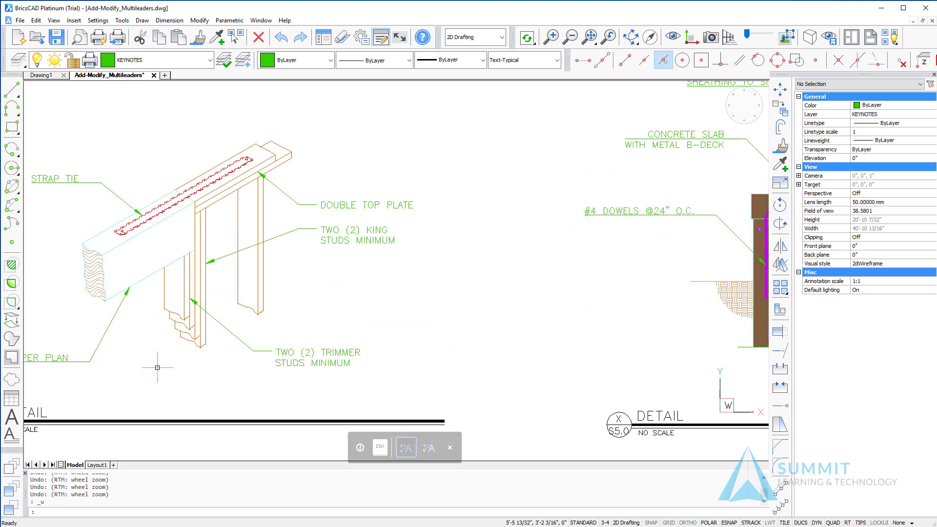
middle_drag(157, 366, 265, 378)
scroll(256, 374, up, 1)
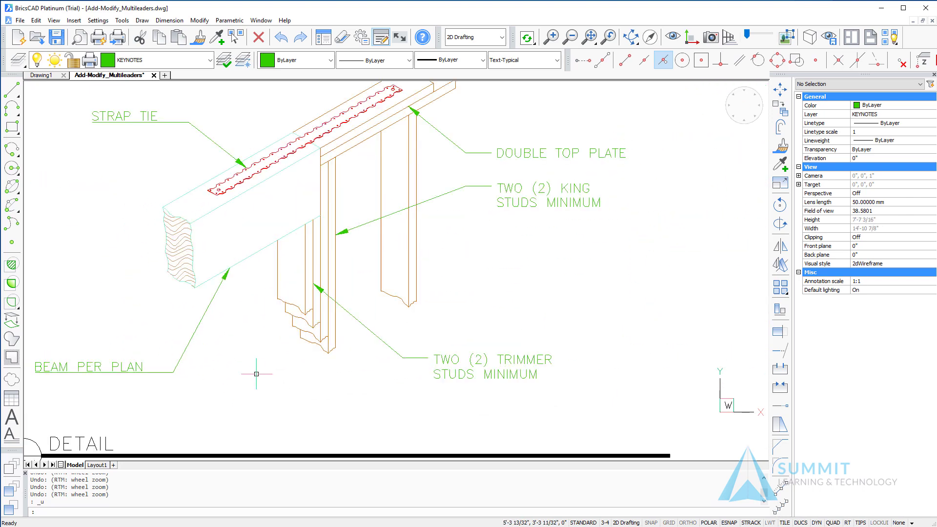
scroll(256, 374, down, 1)
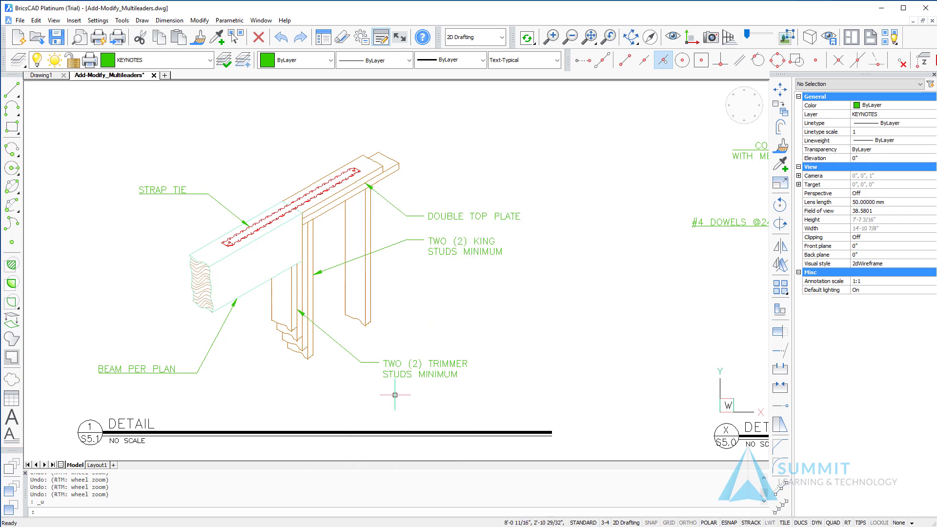
mouse_move(390, 370)
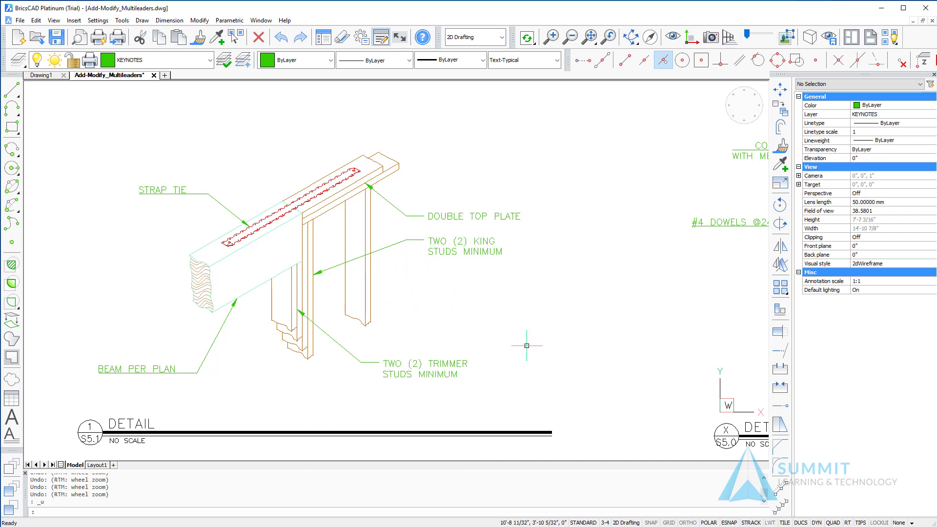
Step: Pan to the concrete slab and dowel detail and inspect its leader notes
middle_drag(496, 304, 328, 292)
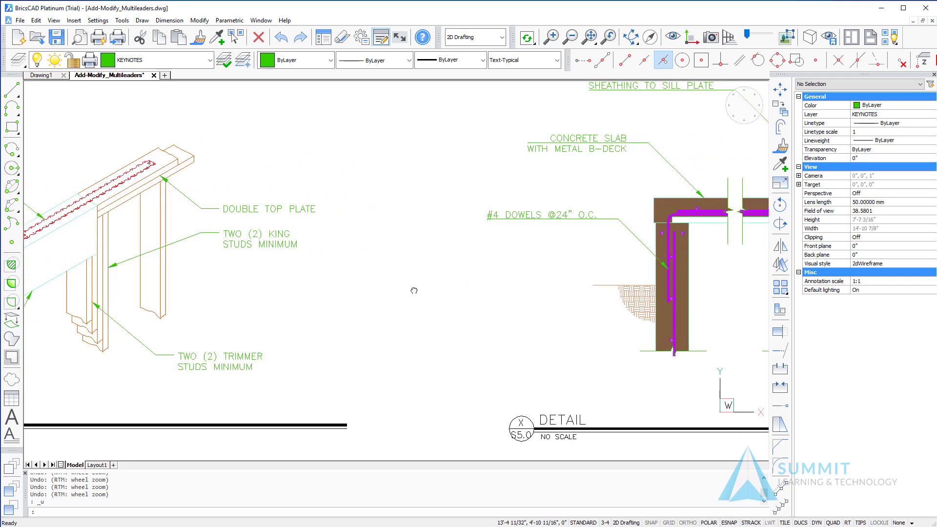
scroll(366, 286, up, 2)
scroll(476, 287, up, 3)
scroll(477, 285, down, 3)
scroll(477, 285, down, 3)
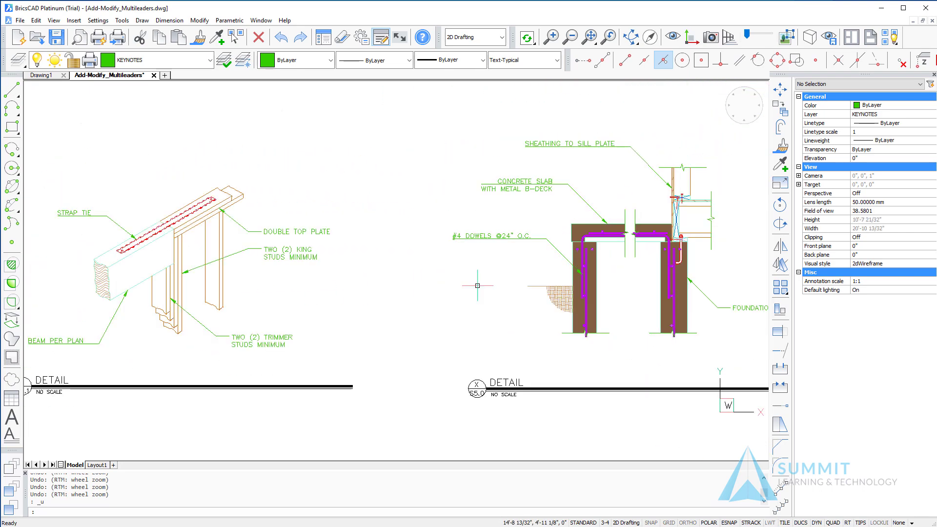
middle_drag(502, 273, 308, 290)
mouse_move(312, 255)
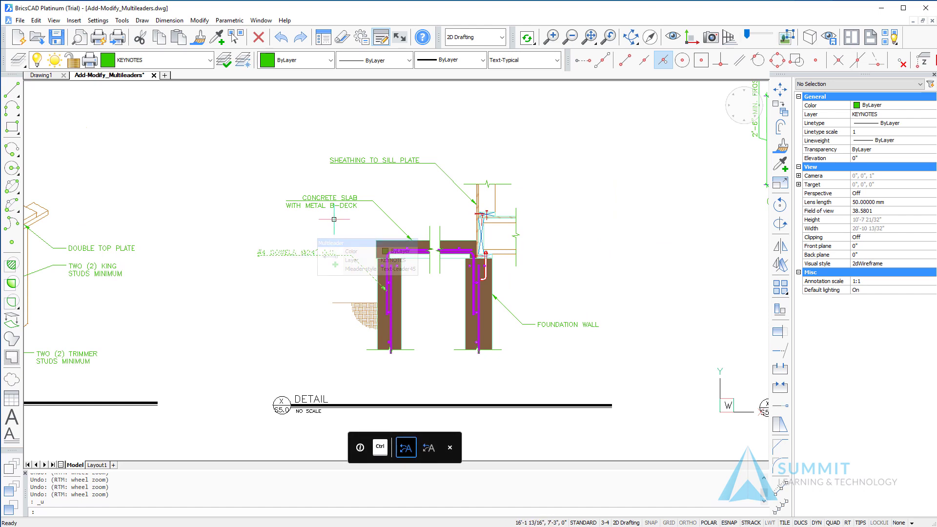
mouse_move(339, 208)
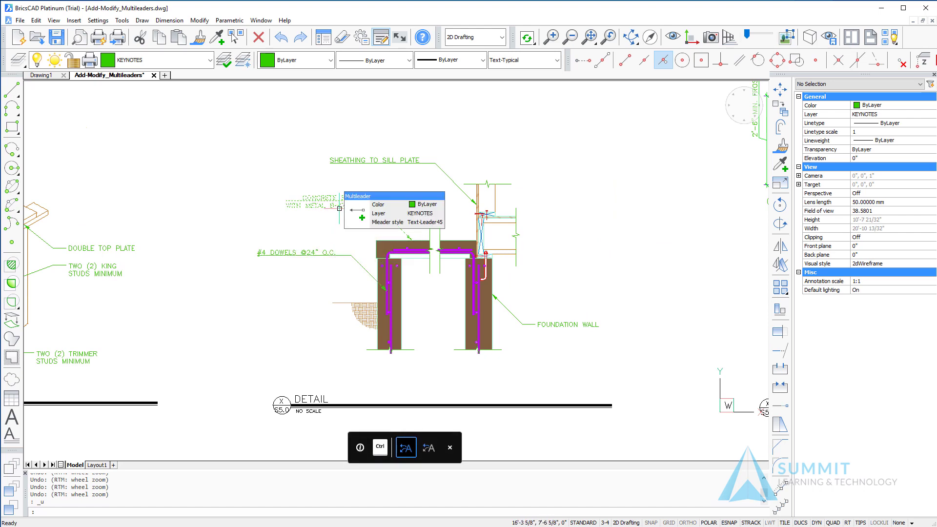
mouse_move(415, 163)
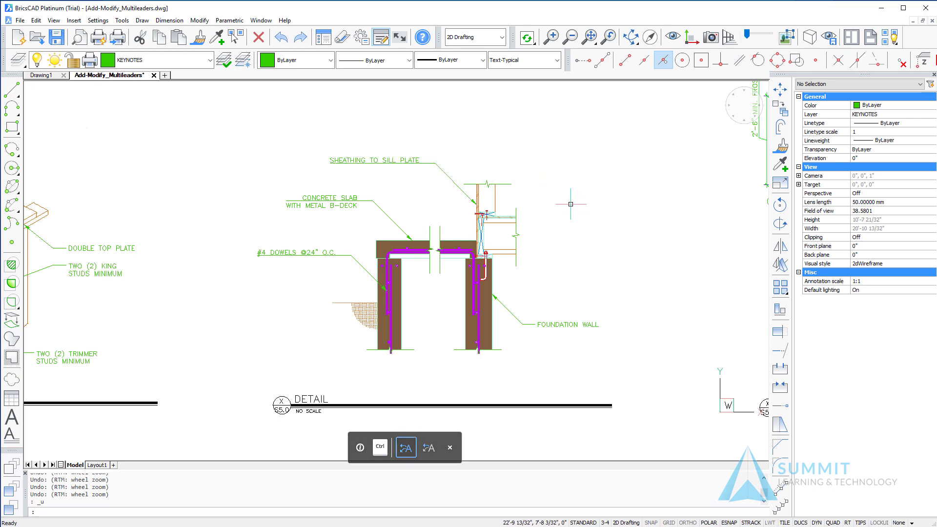
Step: Pan to the Typical Retaining Wall detail and zoom in near keynote 6
middle_drag(572, 282, 321, 336)
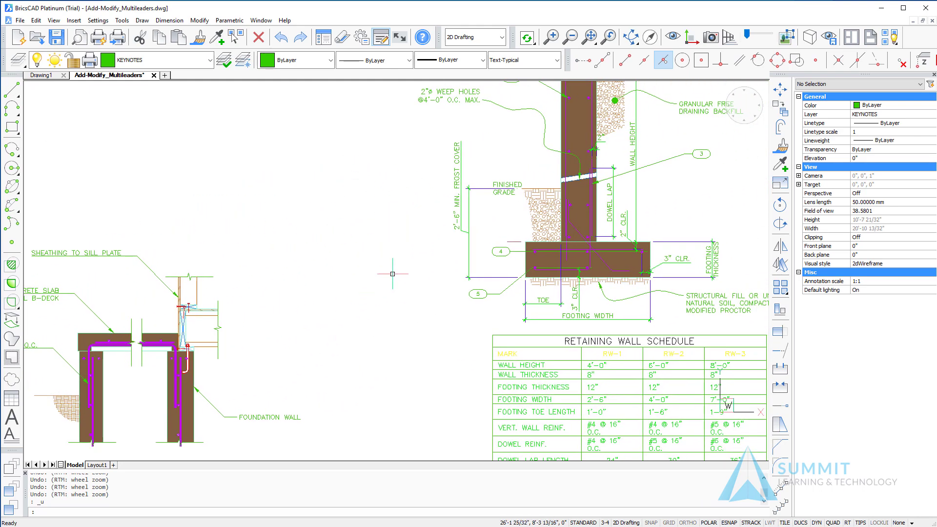
mouse_move(408, 243)
middle_down()
mouse_move(334, 280)
mouse_move(243, 346)
mouse_move(223, 373)
middle_up()
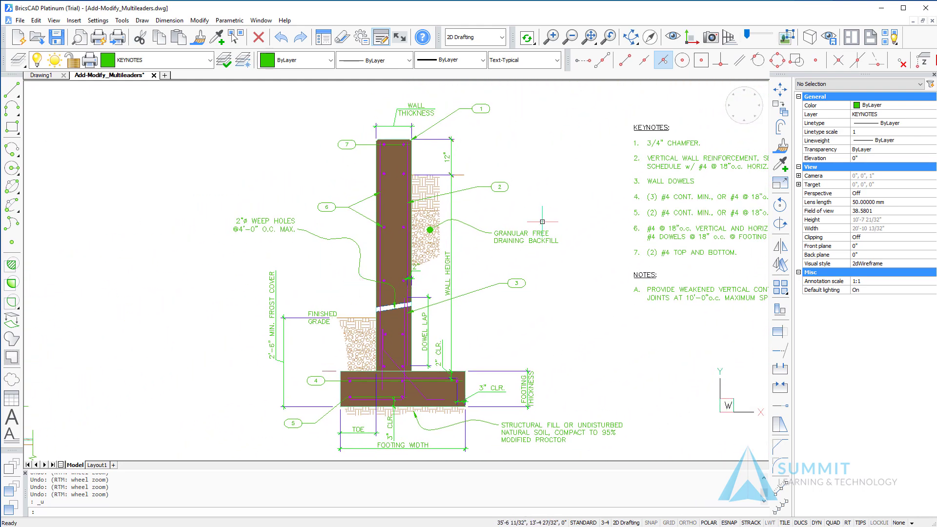
mouse_move(551, 185)
middle_down()
mouse_move(526, 208)
mouse_move(462, 203)
middle_up()
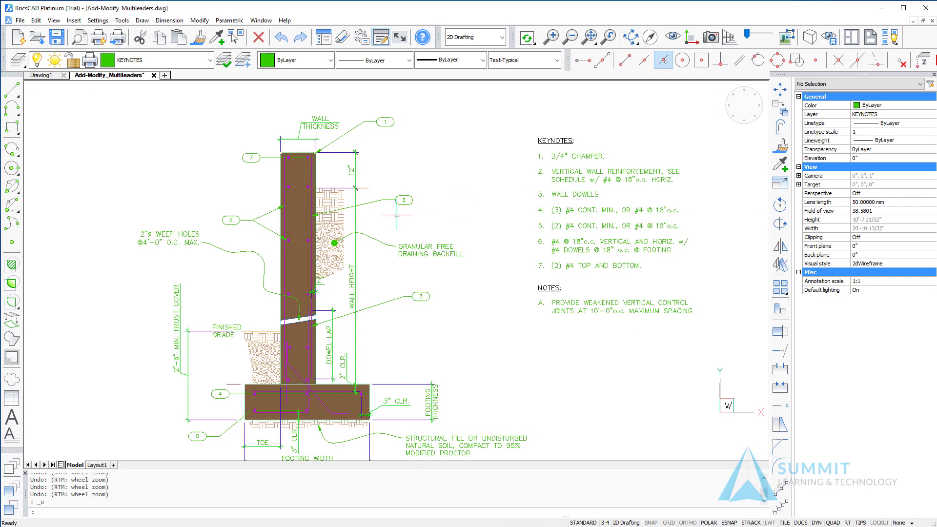
scroll(196, 219, up, 2)
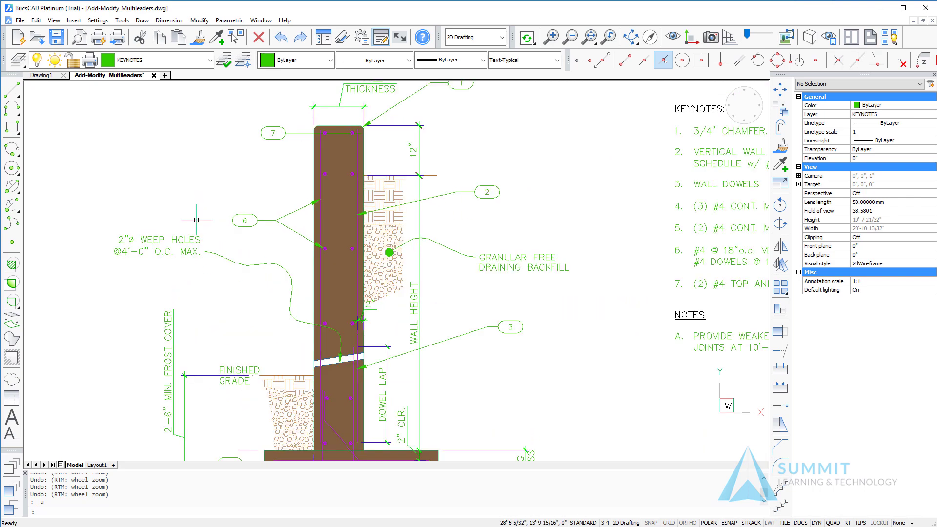
mouse_move(243, 265)
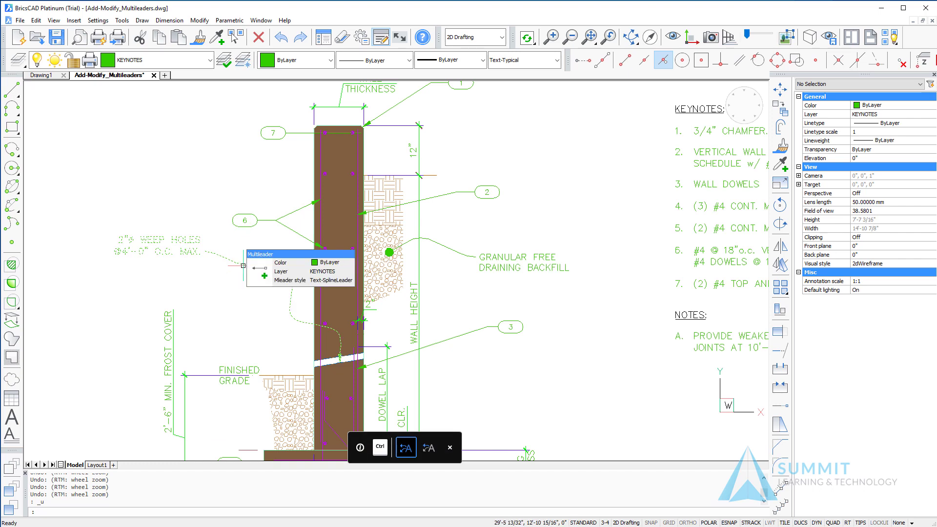
Step: Give keynote 6 the Text-SplineLeader style and move its tag up and left
click(269, 221)
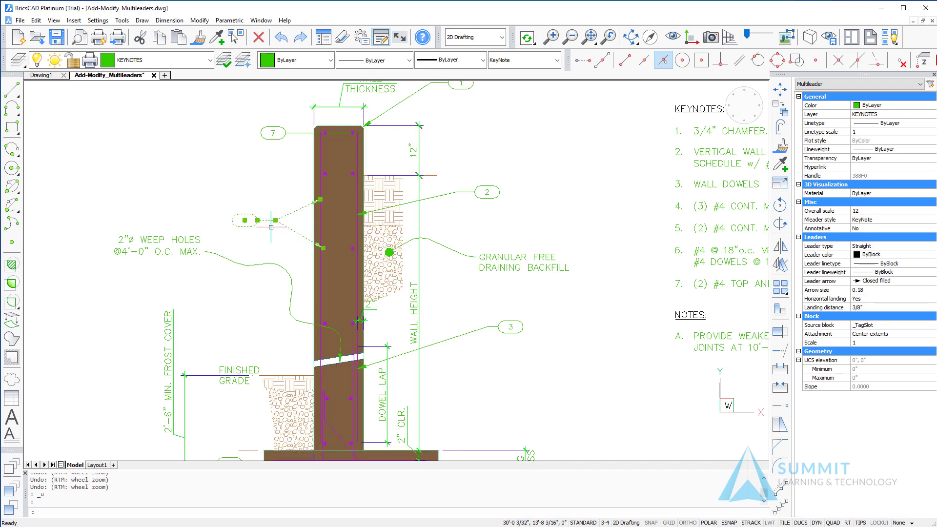
mouse_move(275, 220)
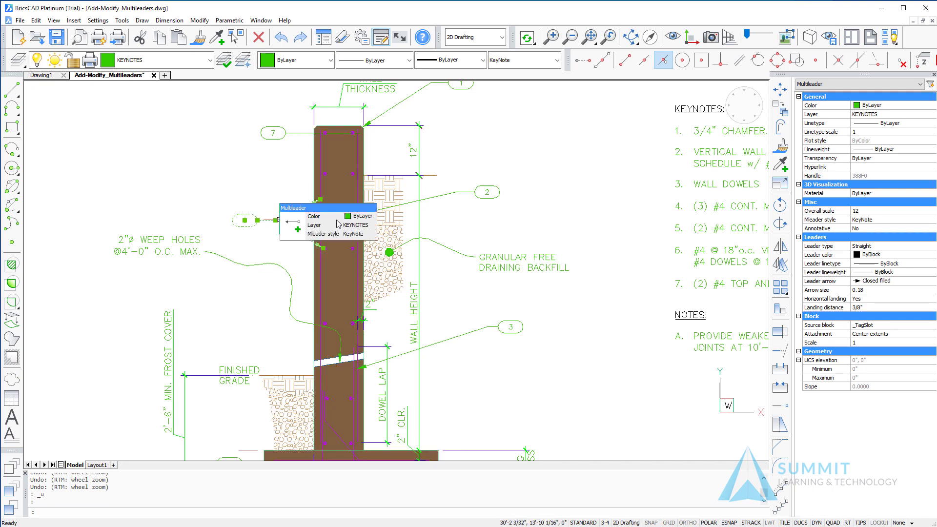
click(351, 235)
click(354, 235)
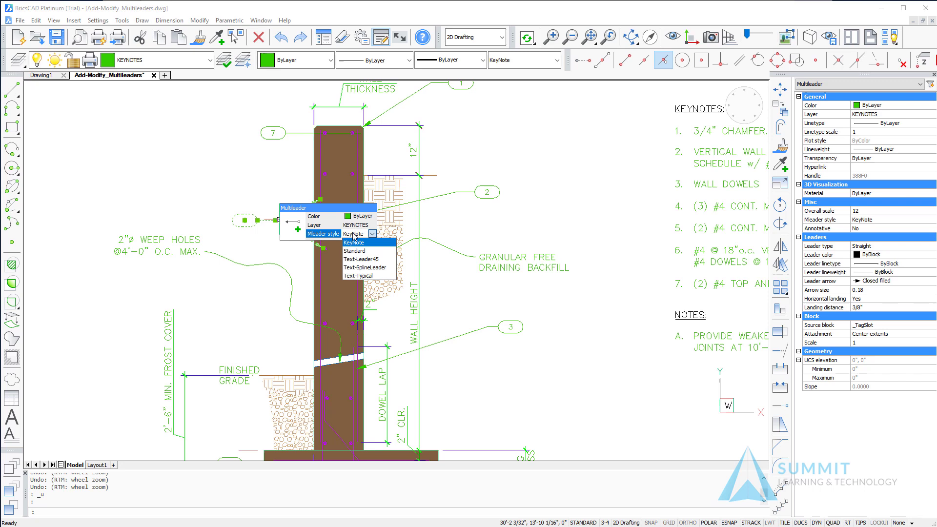
ctrl+click(389, 252)
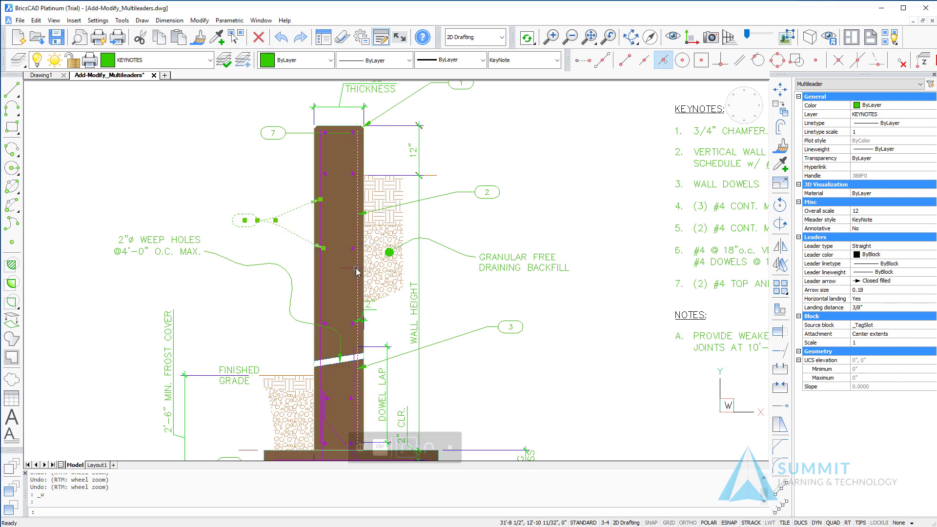
click(275, 220)
click(253, 181)
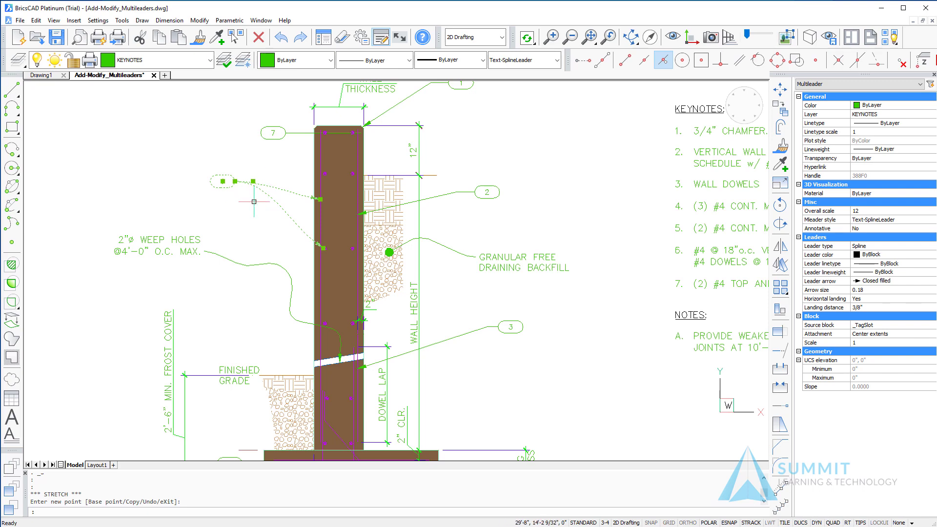
key(Escape)
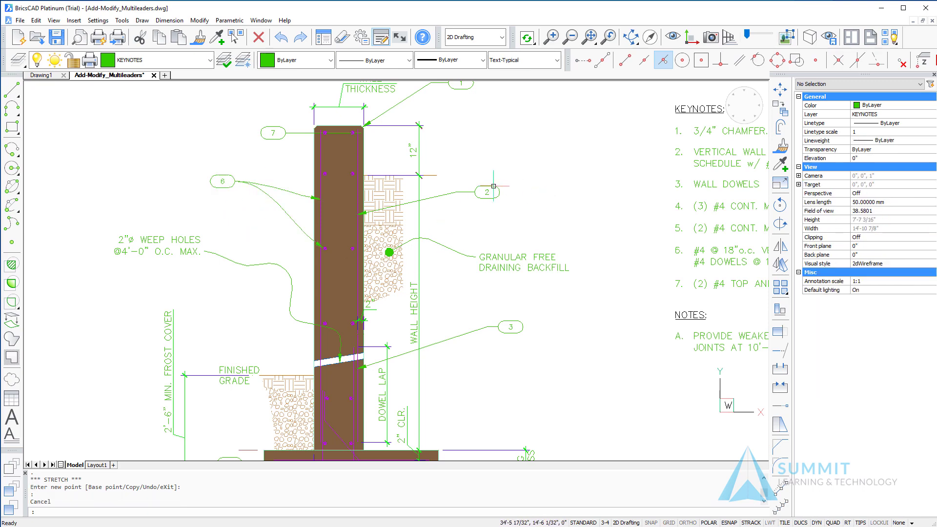
Step: Give keynote 2 the Text-SplineLeader style and move its tag up and right
click(457, 195)
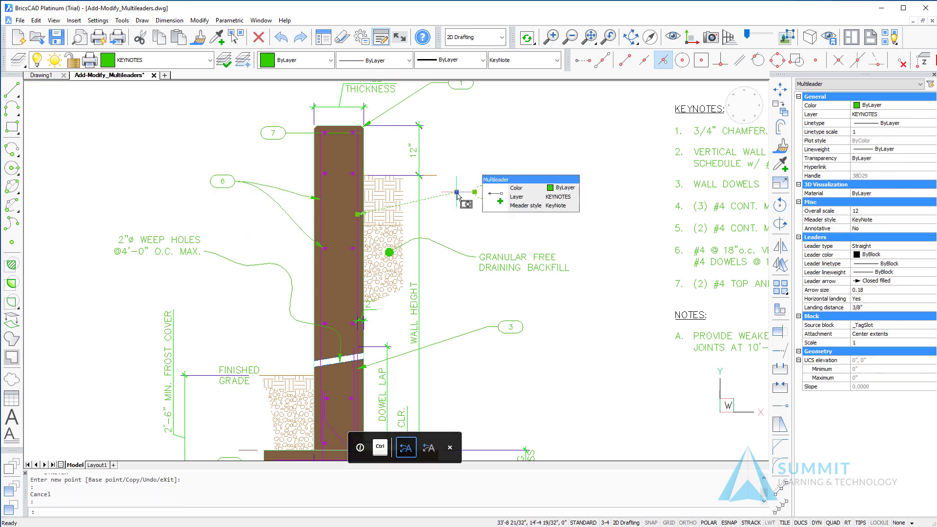
click(556, 206)
click(563, 206)
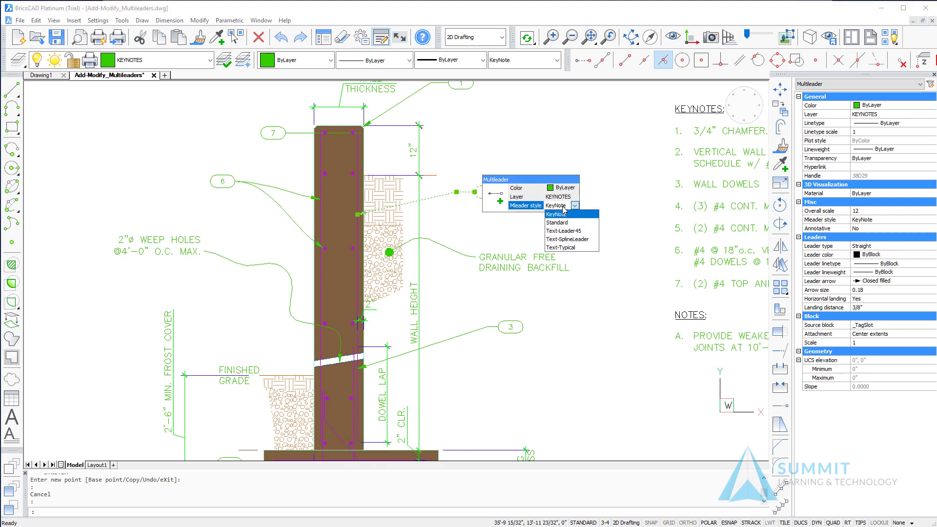
click(566, 239)
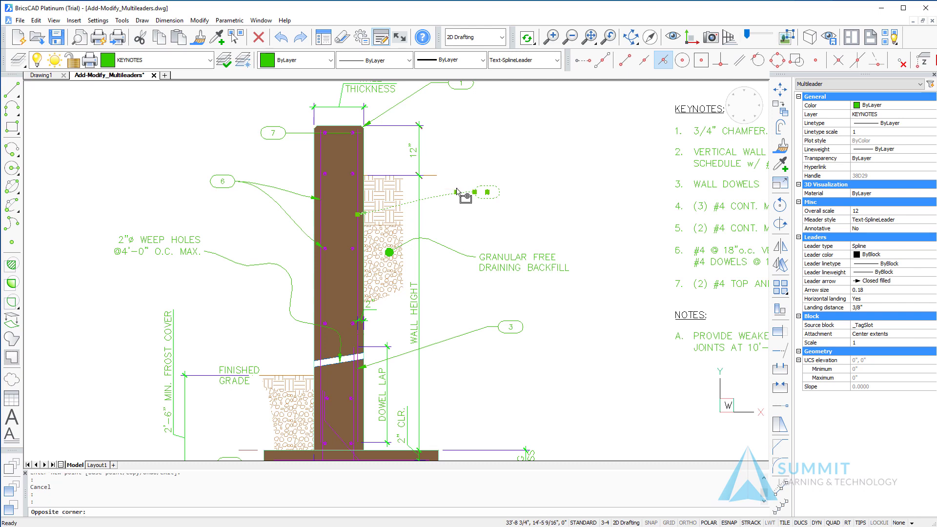
click(460, 170)
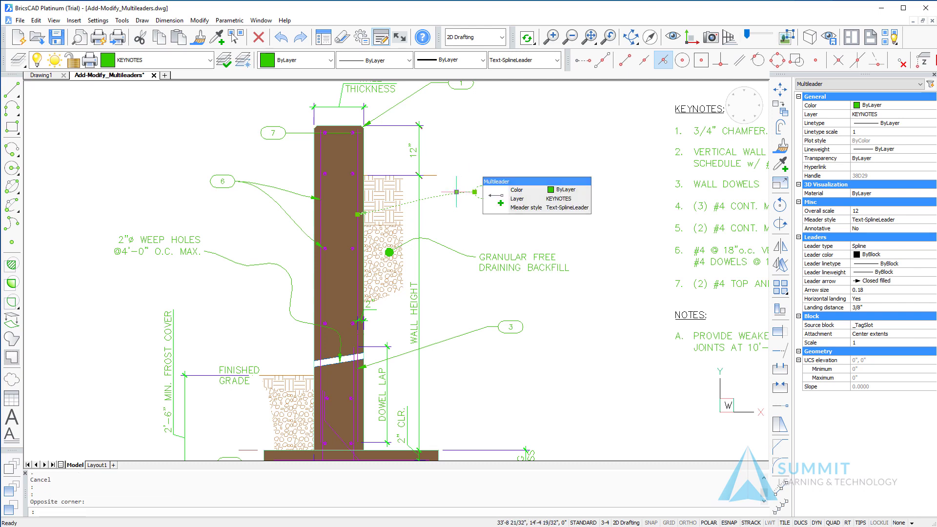
click(457, 193)
click(477, 175)
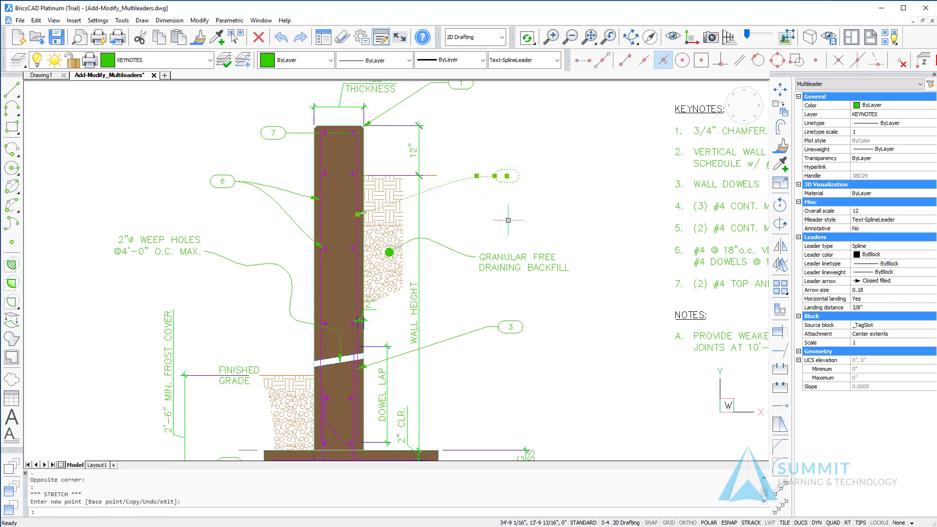
Step: Clear the selection, zoom out, and select the keynote 2 multileader
key(Escape)
scroll(507, 220, down, 3)
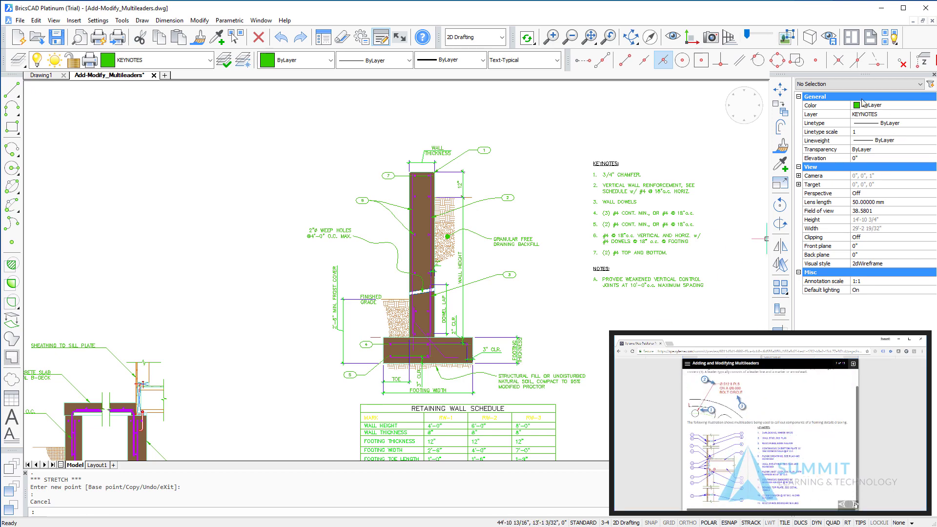
click(486, 200)
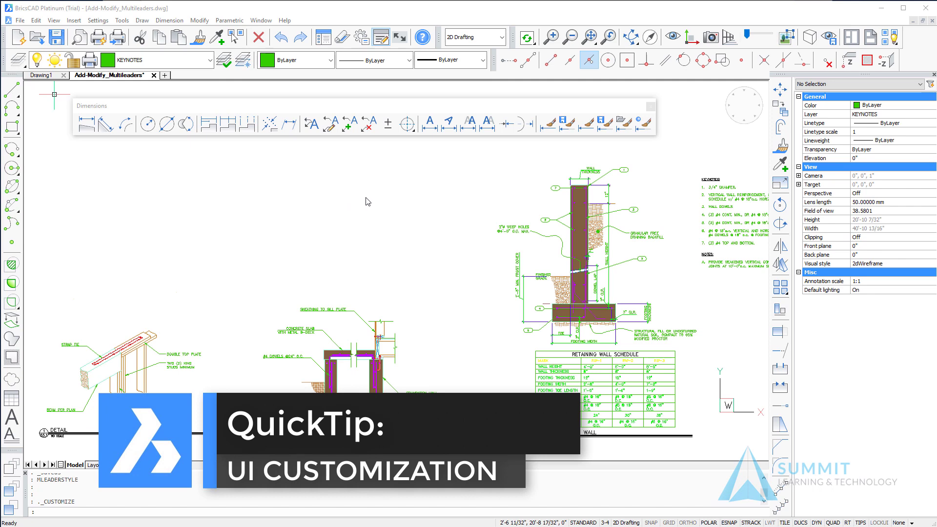
Step: Add the MLeader Style control to the Entity Properties toolbar after Lineweight and save
right_click(504, 68)
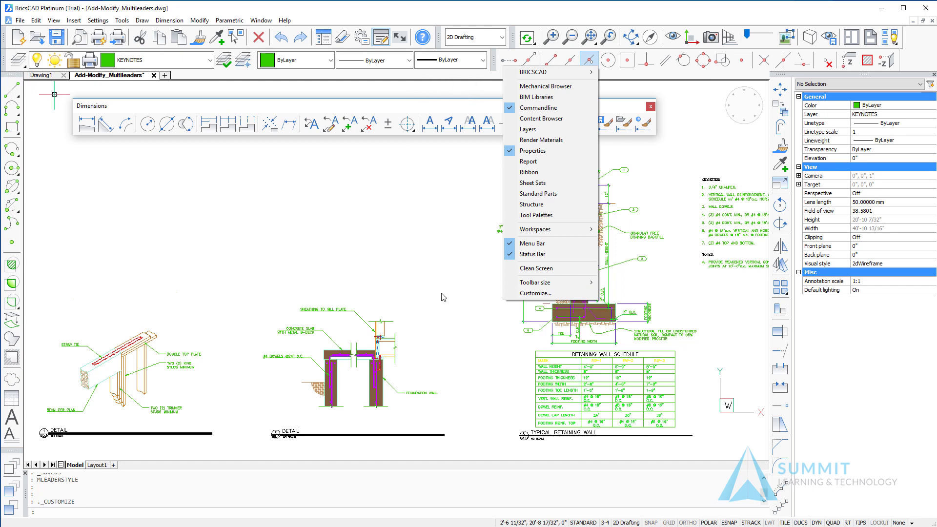
click(528, 294)
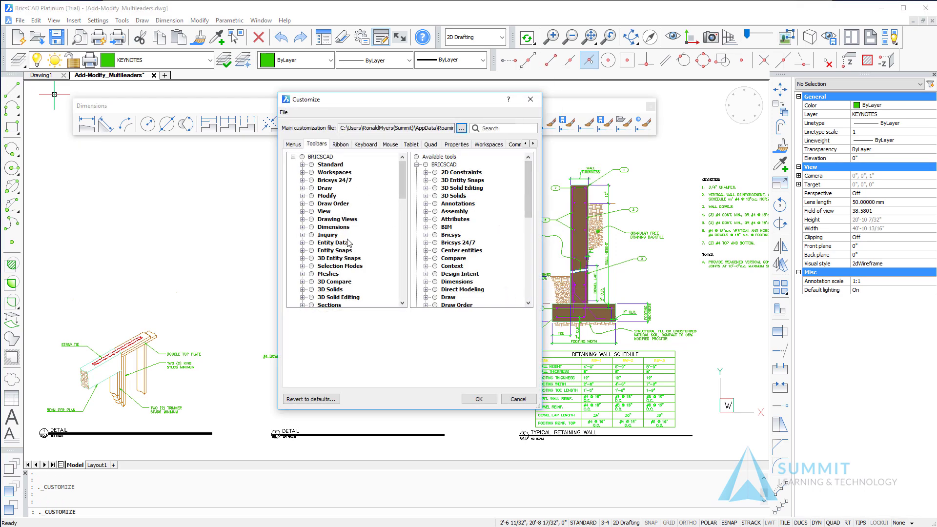
scroll(349, 242, down, 4)
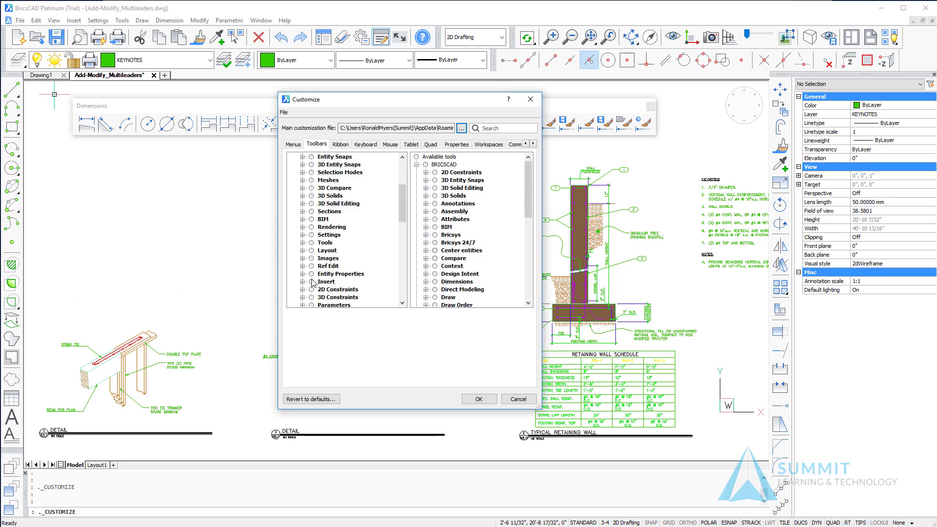
click(303, 275)
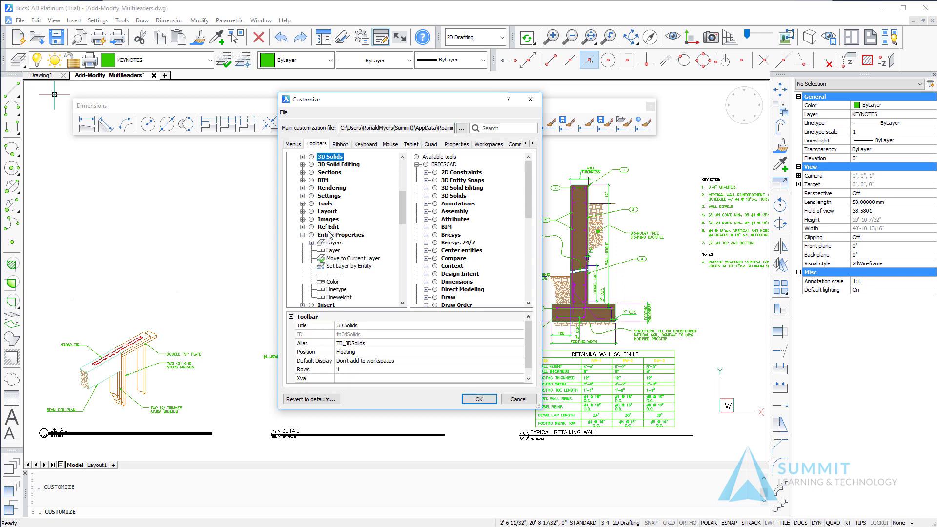
scroll(328, 239, down, 1)
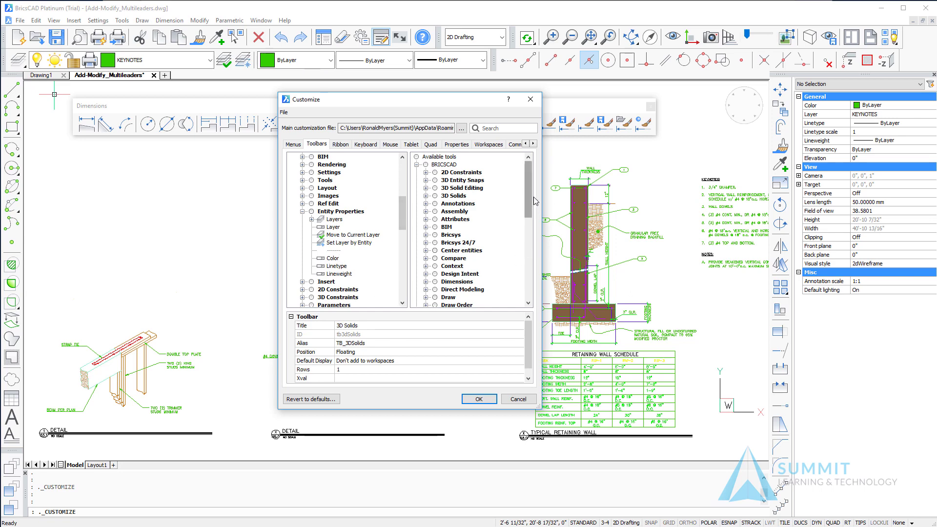
drag(527, 198, 523, 271)
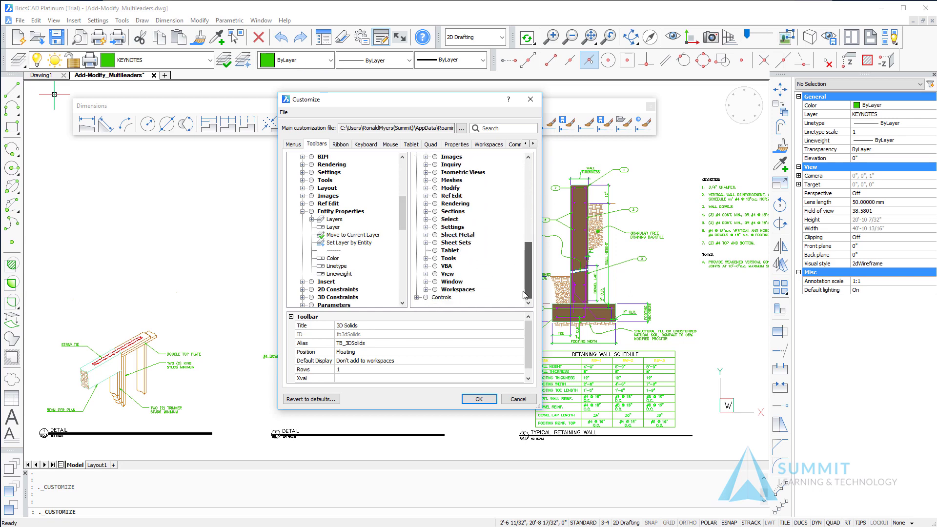
click(422, 302)
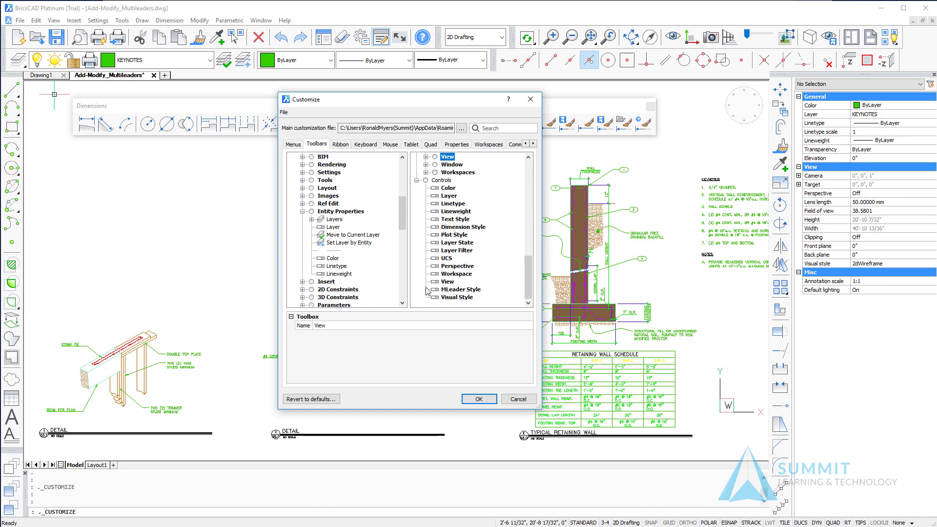
click(461, 290)
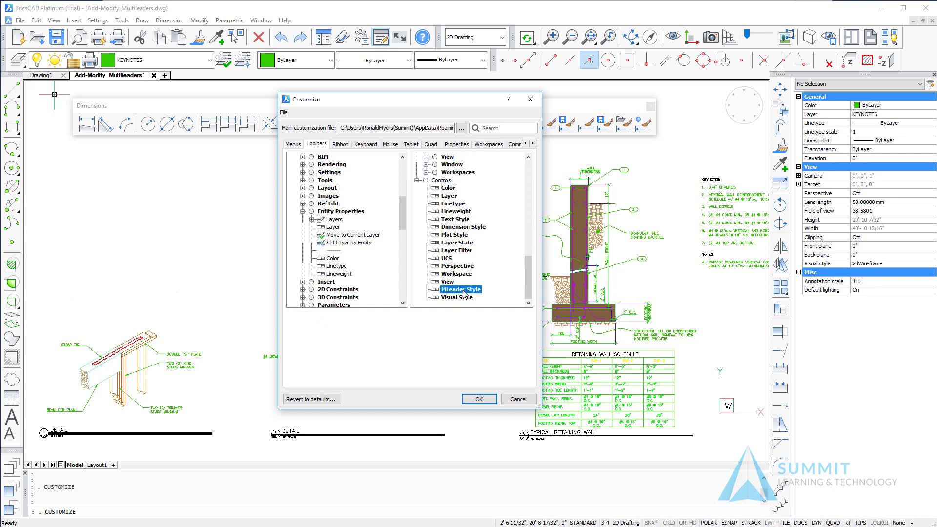
drag(407, 285, 335, 214)
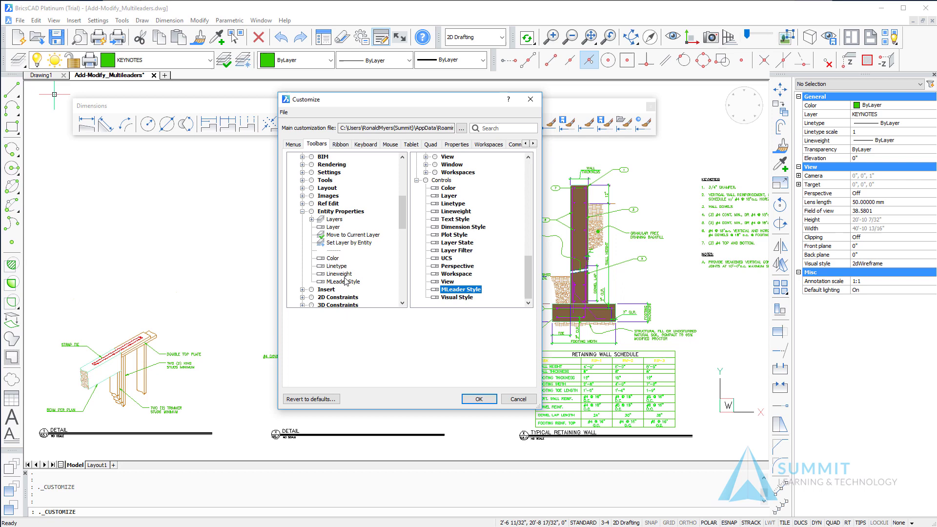
click(469, 400)
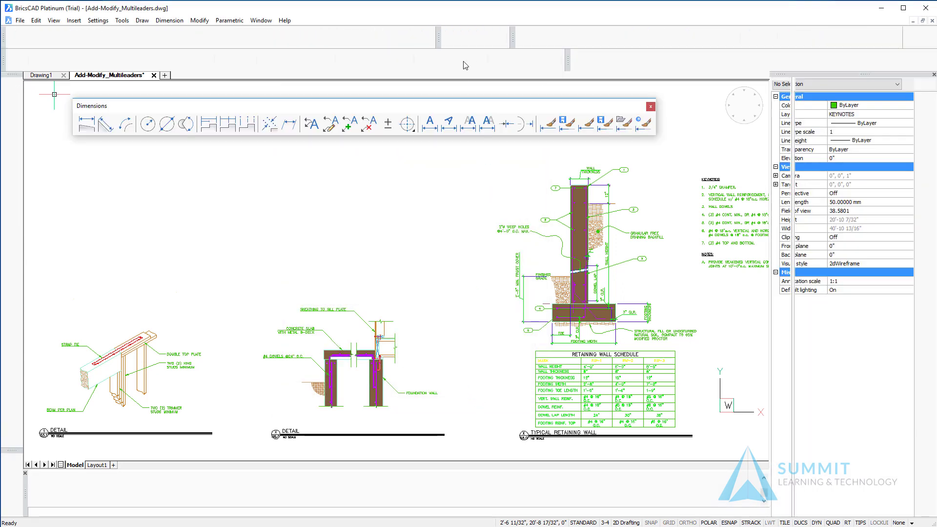
Step: Review the styles in the new MLeader Style dropdown, then enter MLEADER at the command line
click(557, 60)
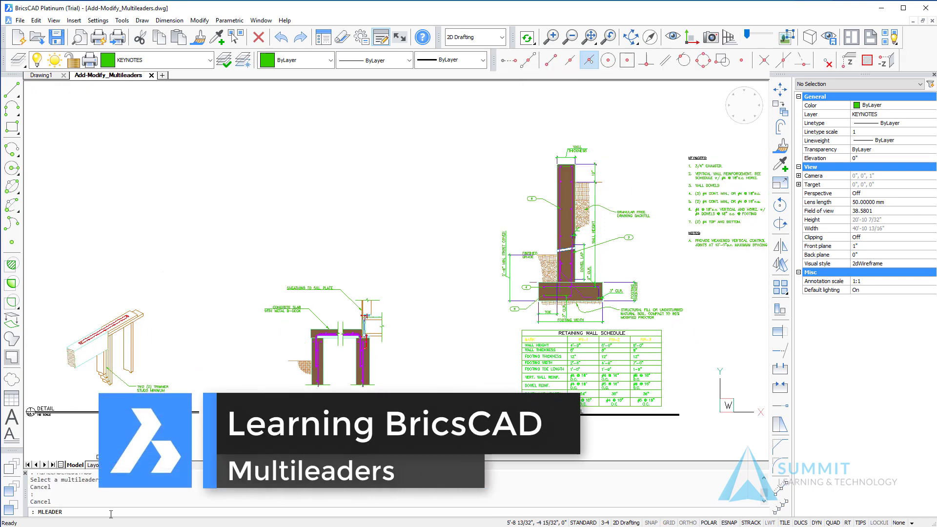
text(MLEADER)
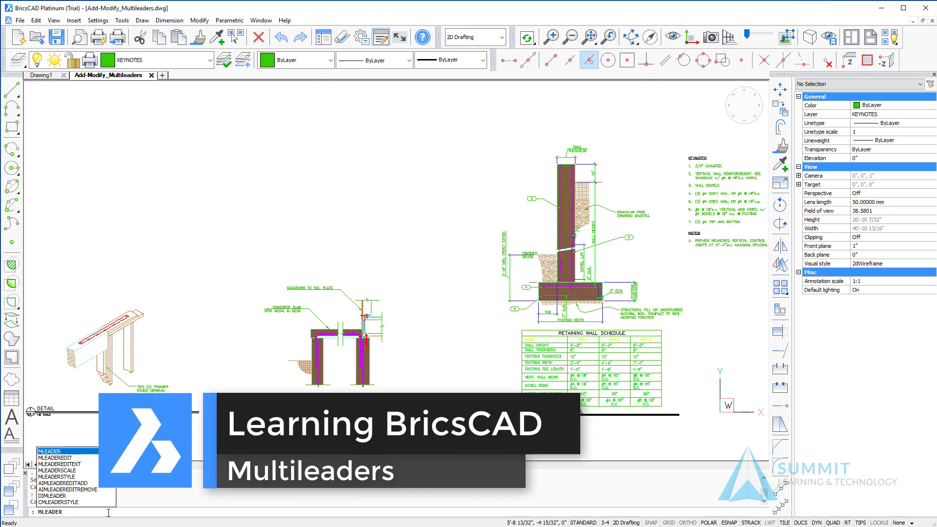
Step: Review Text-Typical's Leader and Content settings, set it current, and close the style manager
click(61, 477)
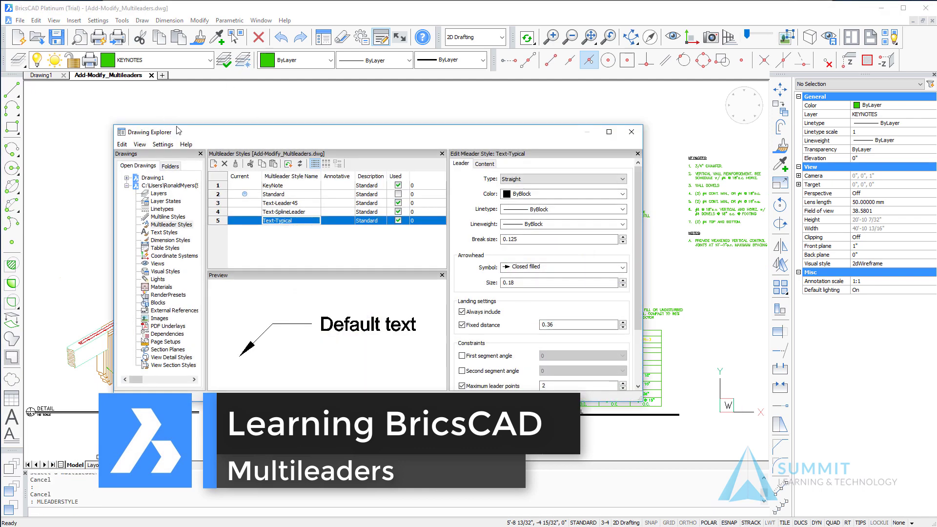
drag(192, 135, 182, 119)
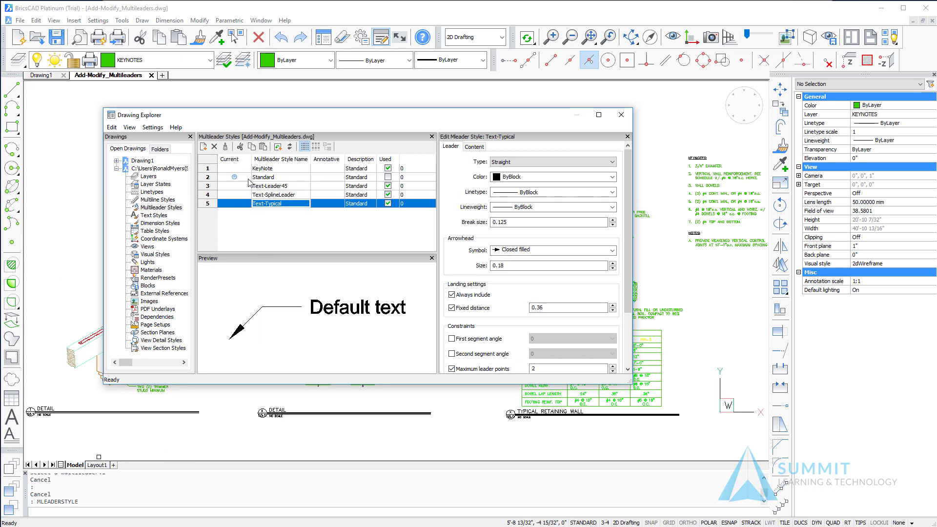
drag(454, 386, 446, 453)
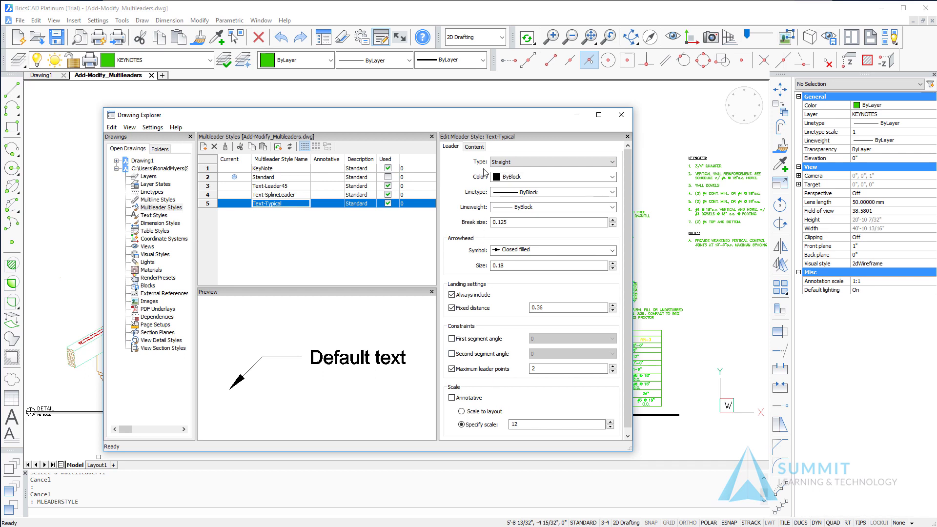
click(476, 148)
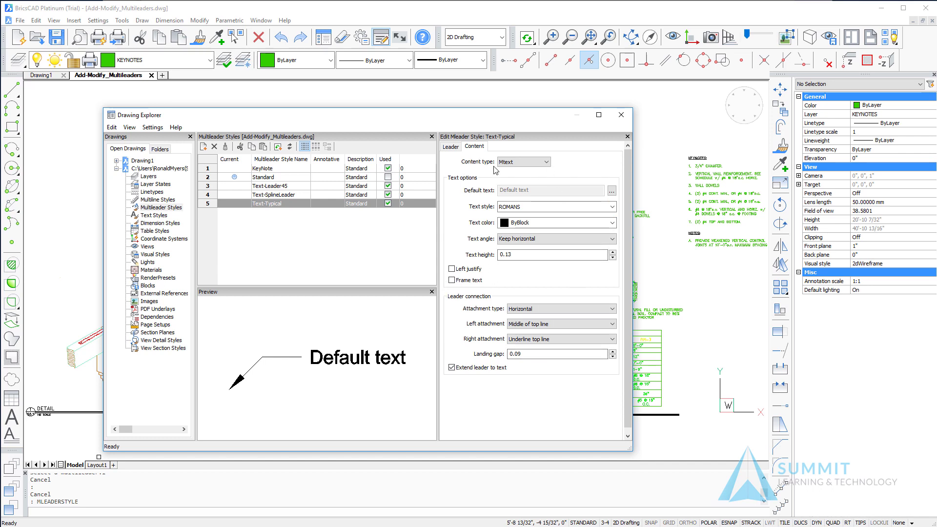
click(459, 149)
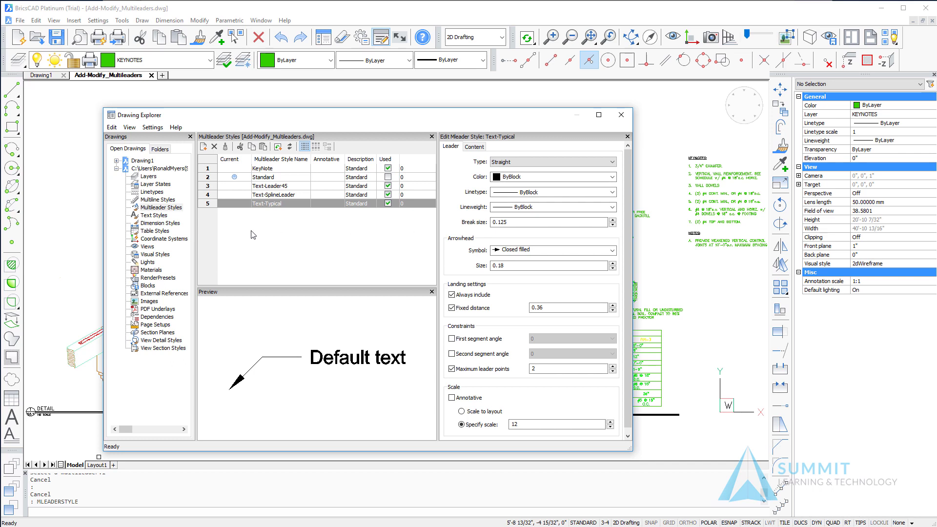
double_click(234, 203)
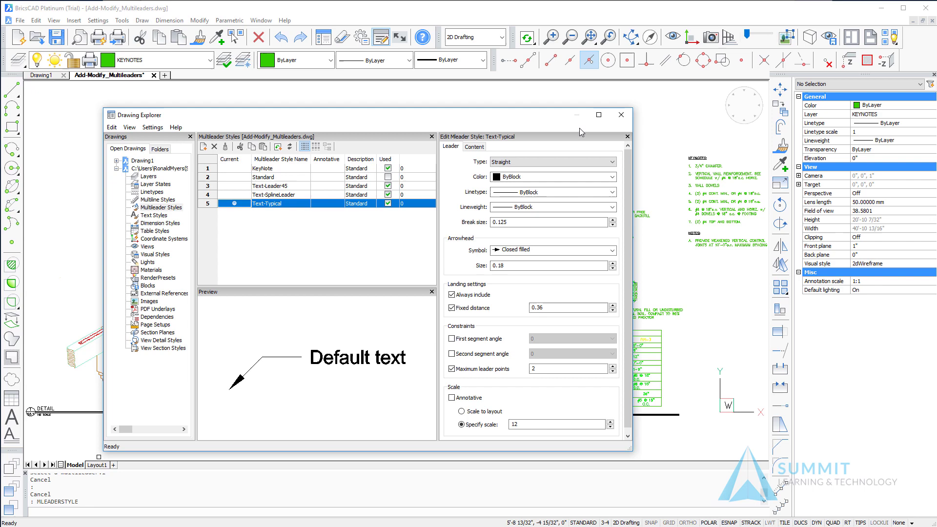
click(621, 115)
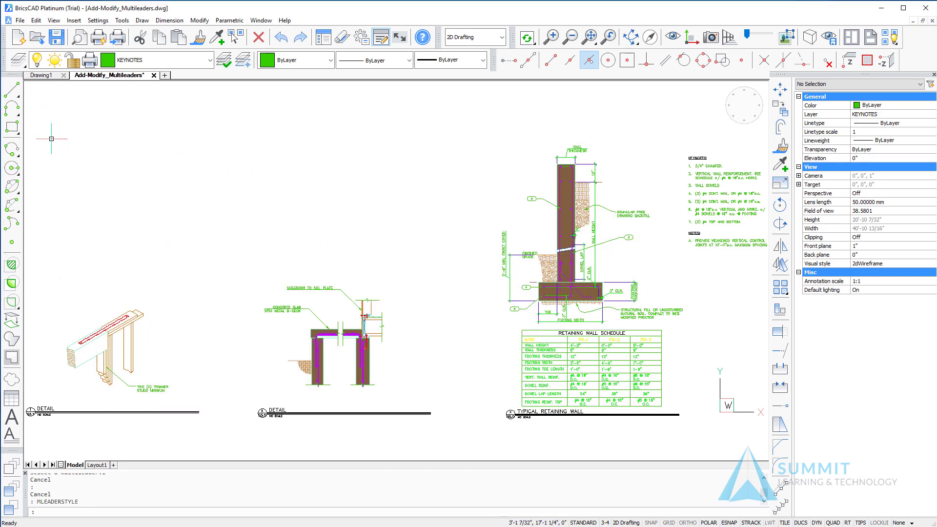
Step: Show the Dimensions toolbar, nudge it slightly higher, and zoom onto the two left details
right_click(15, 129)
mouse_move(37, 133)
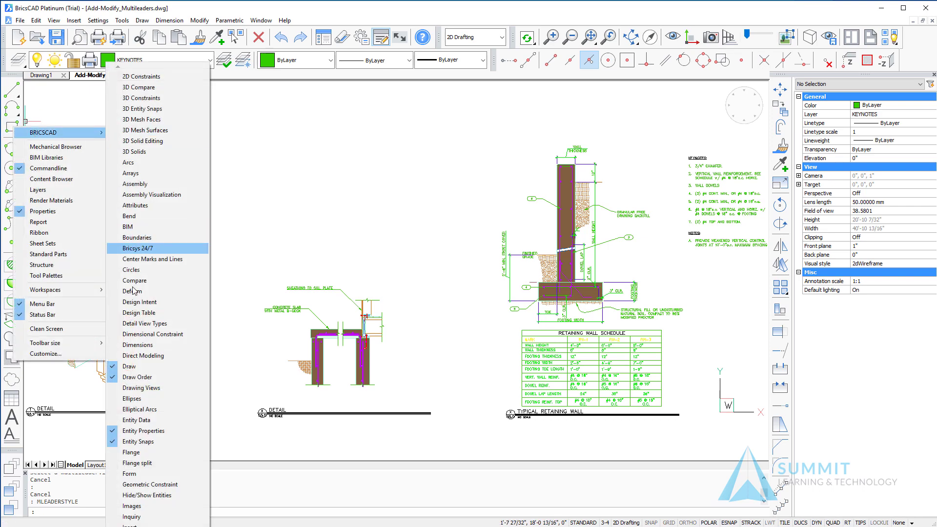
click(137, 344)
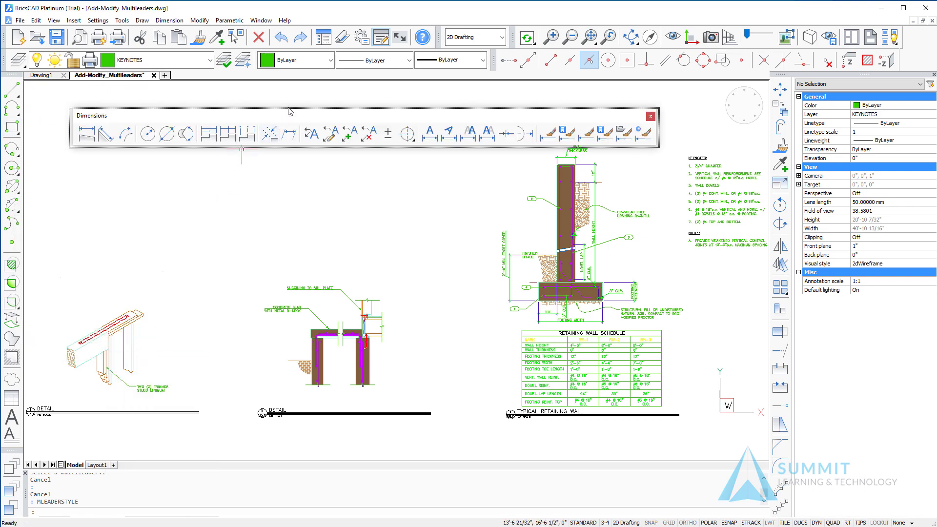
drag(290, 112, 289, 103)
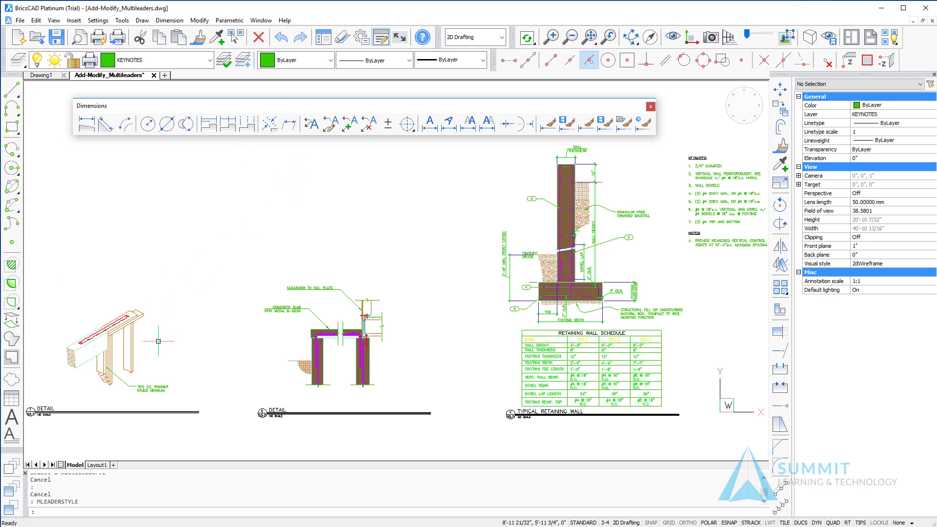
scroll(195, 318, down, 3)
scroll(228, 293, up, 6)
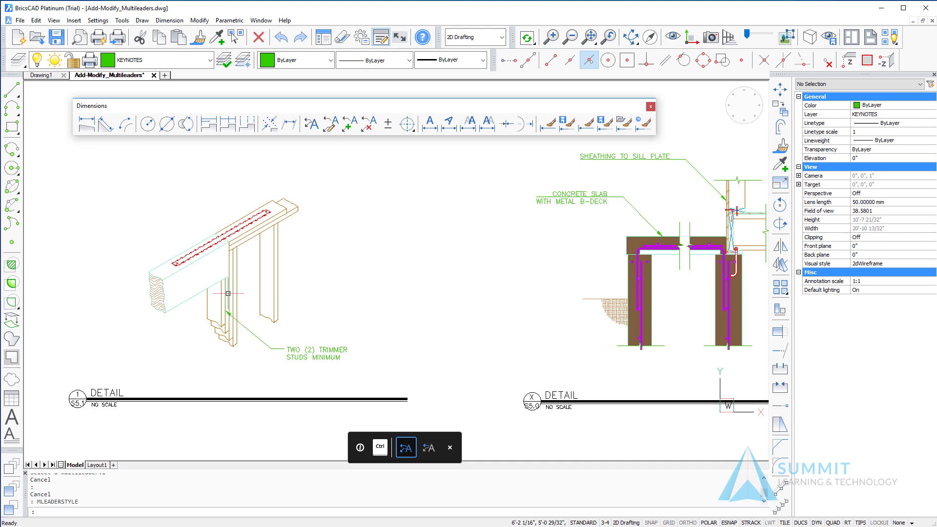
Step: Add a STRAP TIE multileader pointing at the strap on the beam
middle_drag(228, 293, 236, 334)
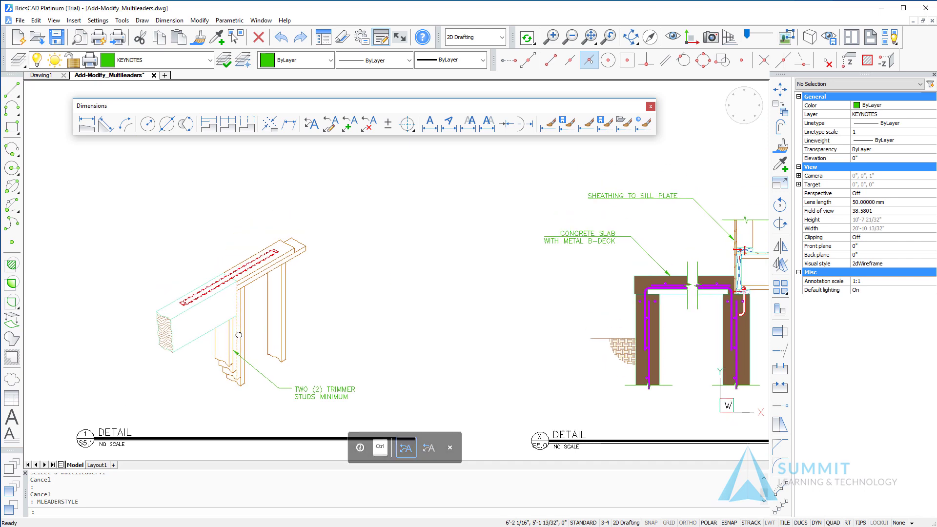
click(311, 124)
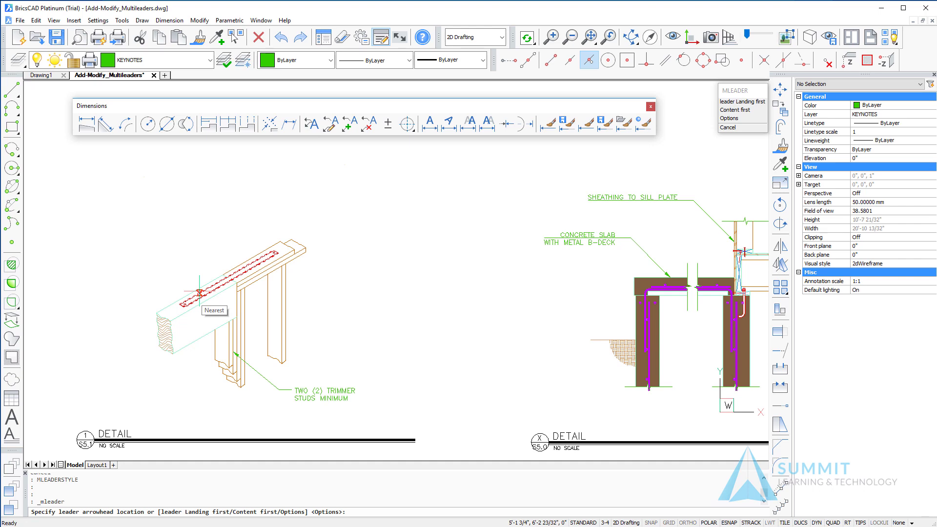
click(200, 292)
click(169, 269)
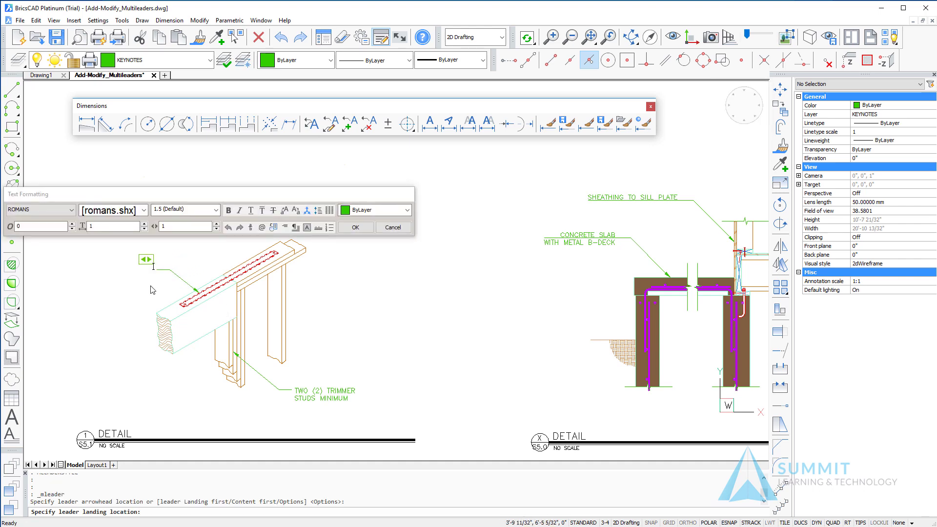
text(STRAP TIE)
click(142, 303)
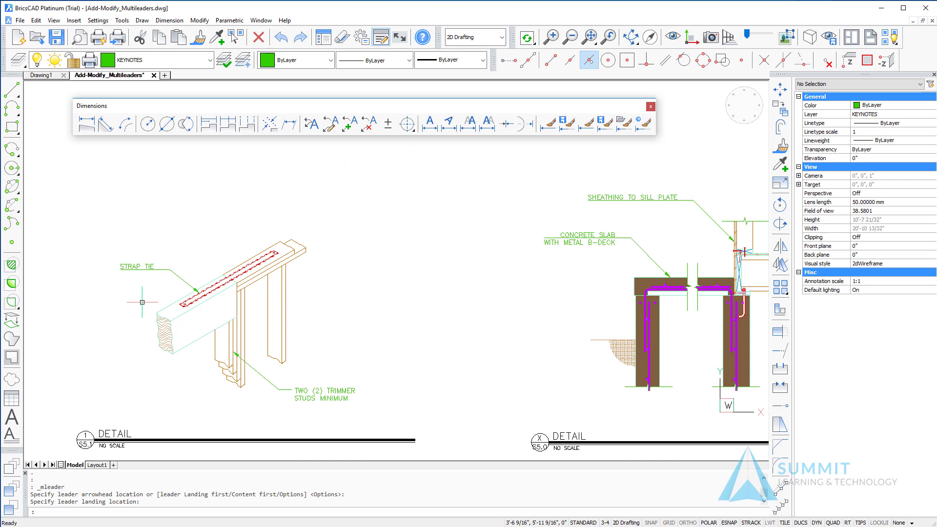
Step: Add a DOUBLE TOP PLATE multileader pointing at the top plate
click(313, 131)
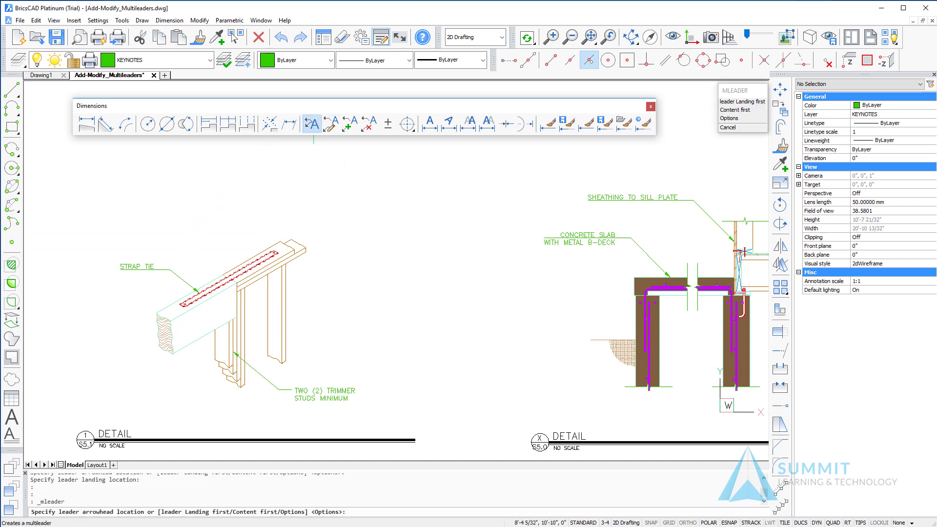
click(282, 261)
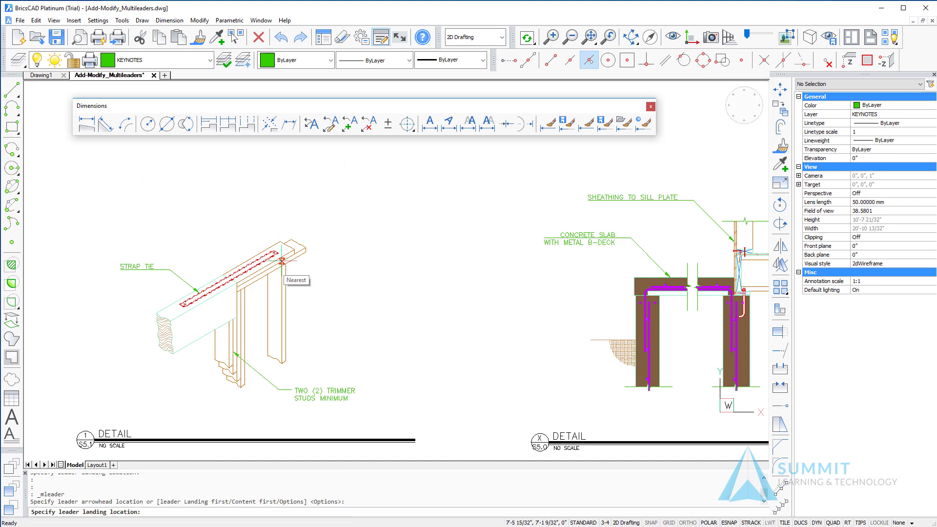
click(310, 285)
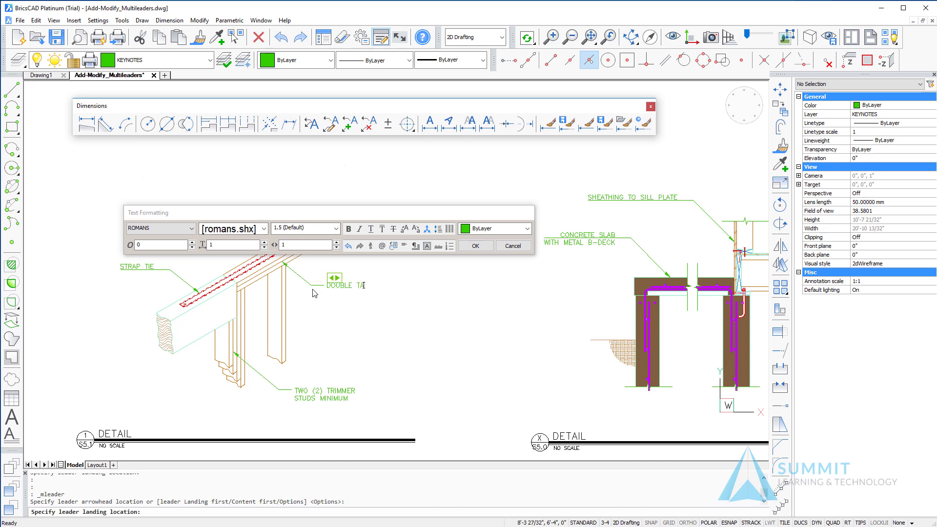
text(DOUBLE TOP PLATE)
click(345, 334)
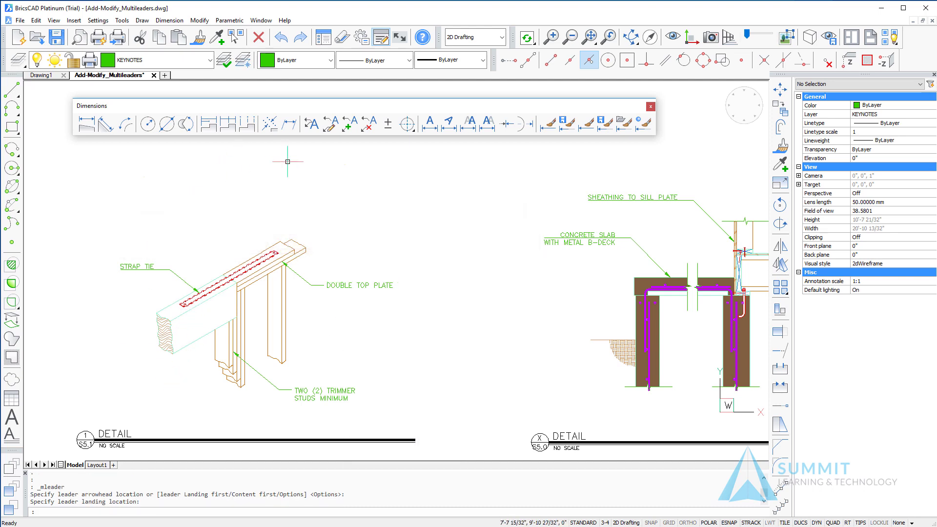
Step: Add a BEAM PER PLAN multileader pointing at the beam, placing the arrowhead first
click(310, 124)
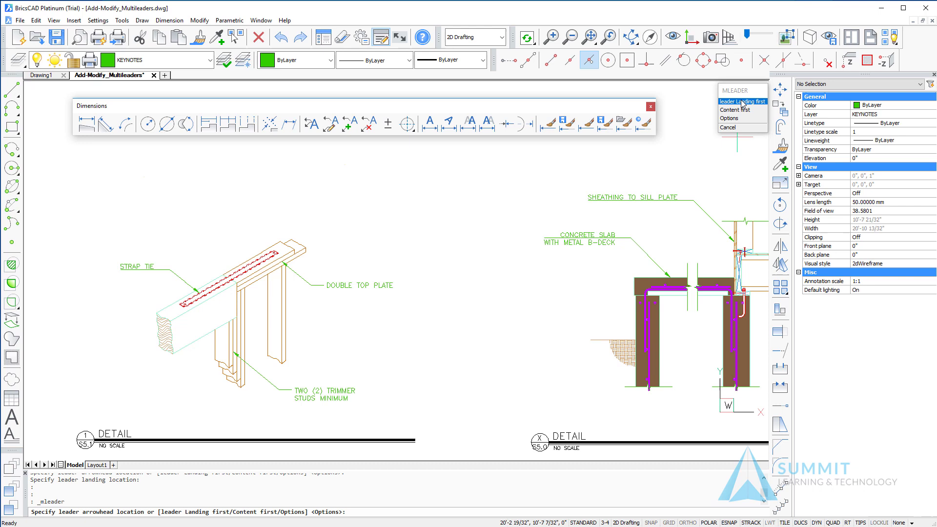
click(742, 103)
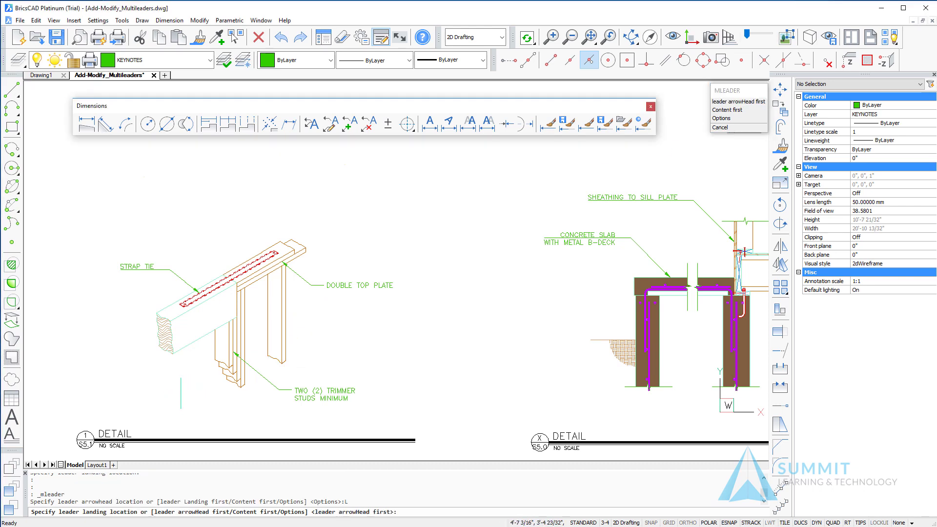
key(Return)
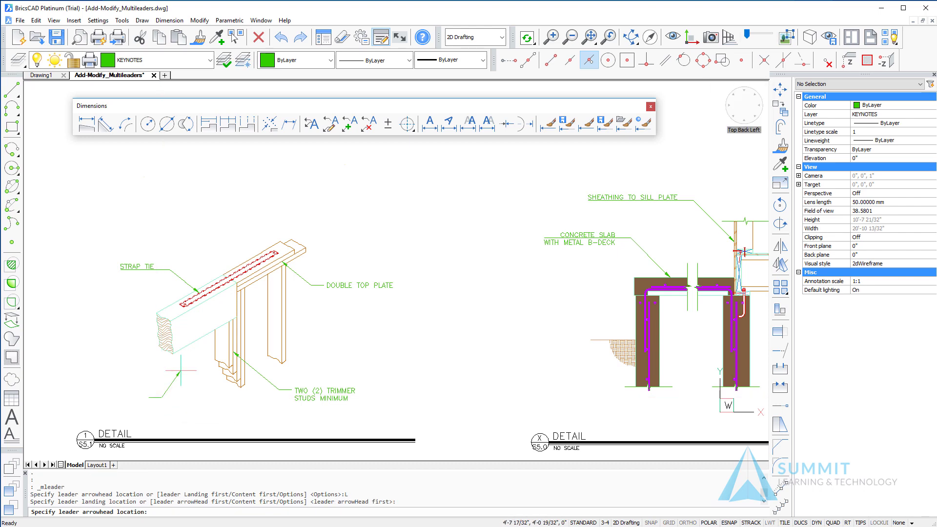
click(191, 344)
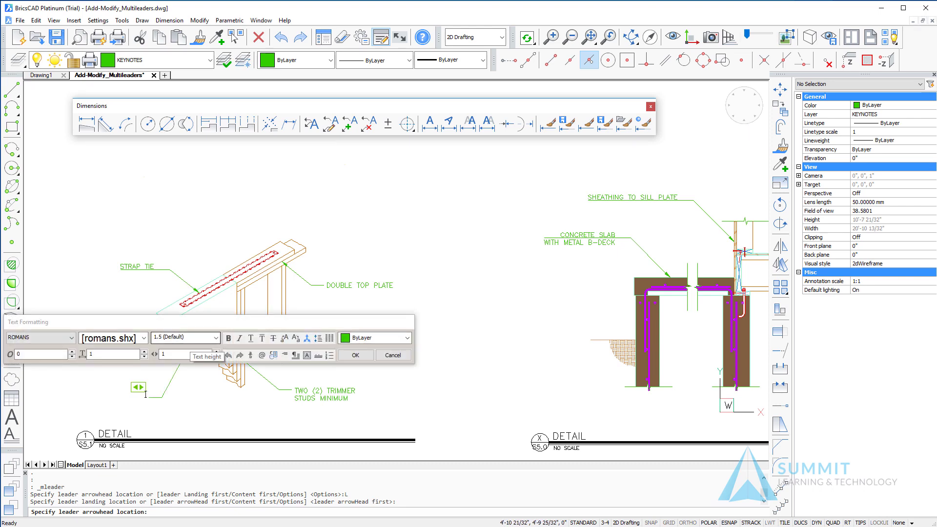
text(BEAM PER PLAN)
click(355, 354)
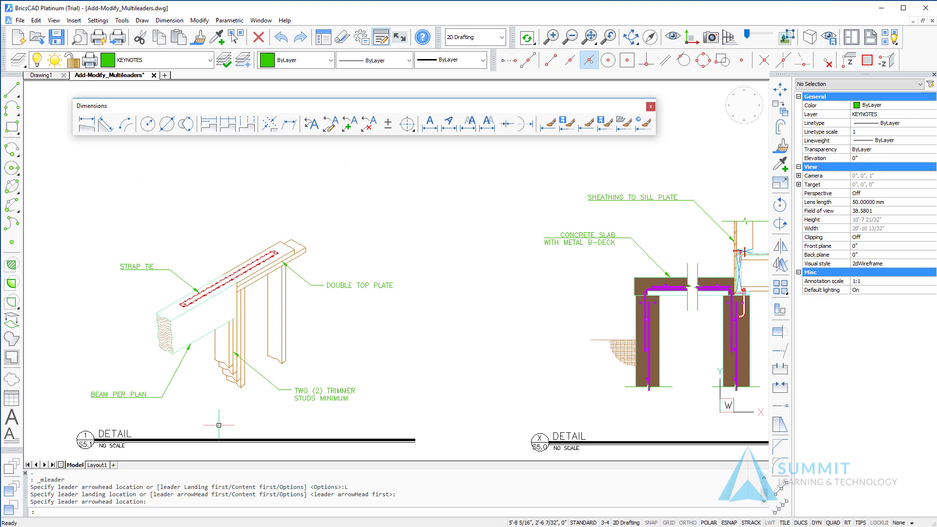
Step: Add an arrowhead-first multileader reading TWO (2) KING STUDS MINIMUM, landing below DOUBLE TOP PLATE
click(310, 133)
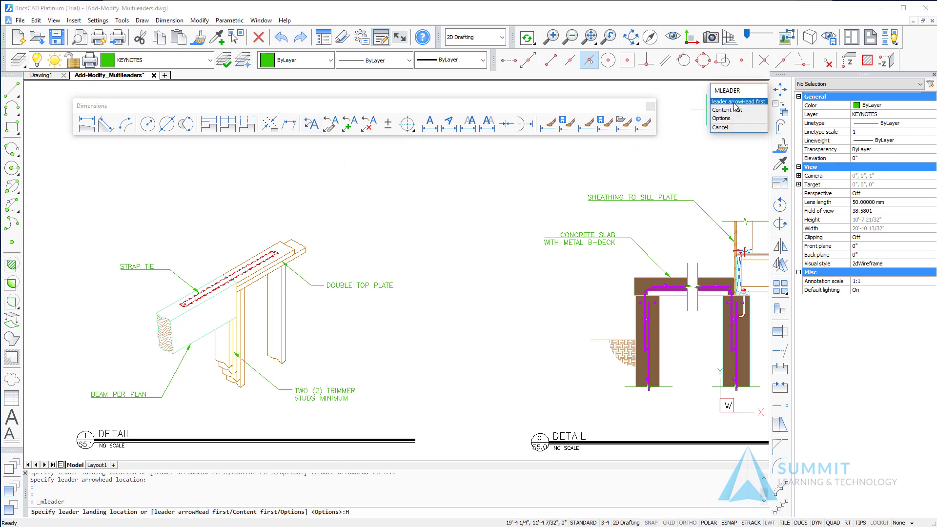
click(735, 103)
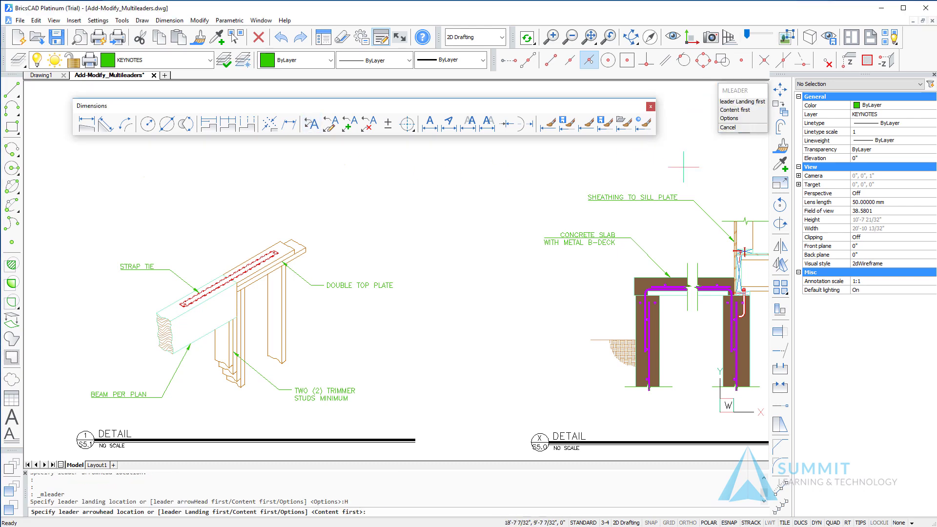
click(244, 323)
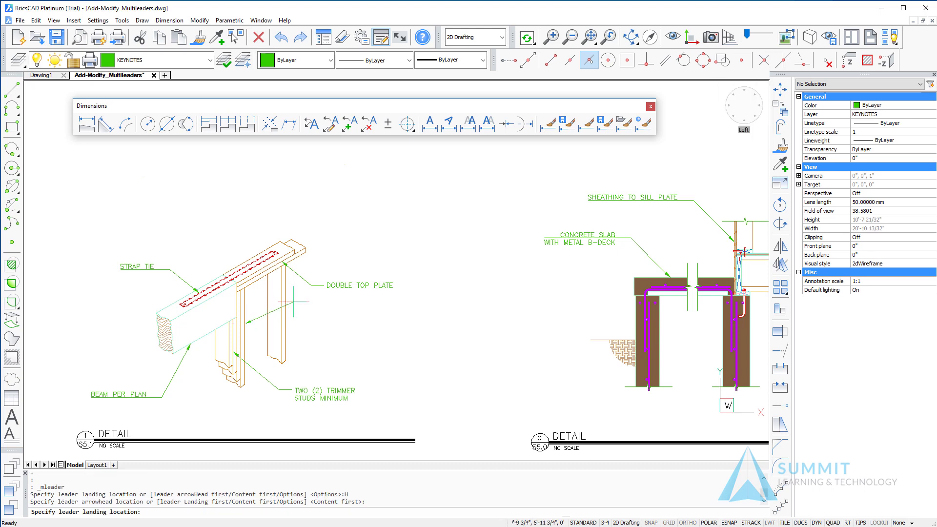
click(324, 302)
drag(345, 301, 401, 303)
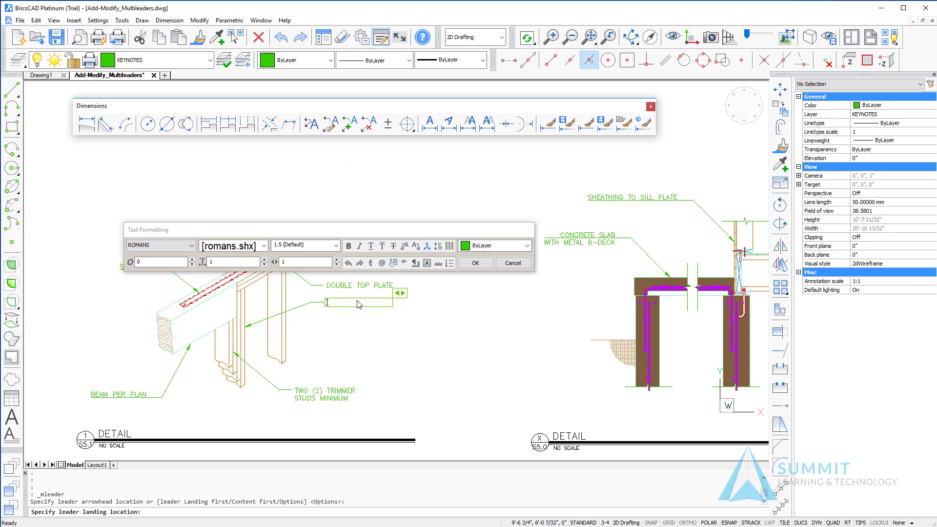
text(TWO (2) K)
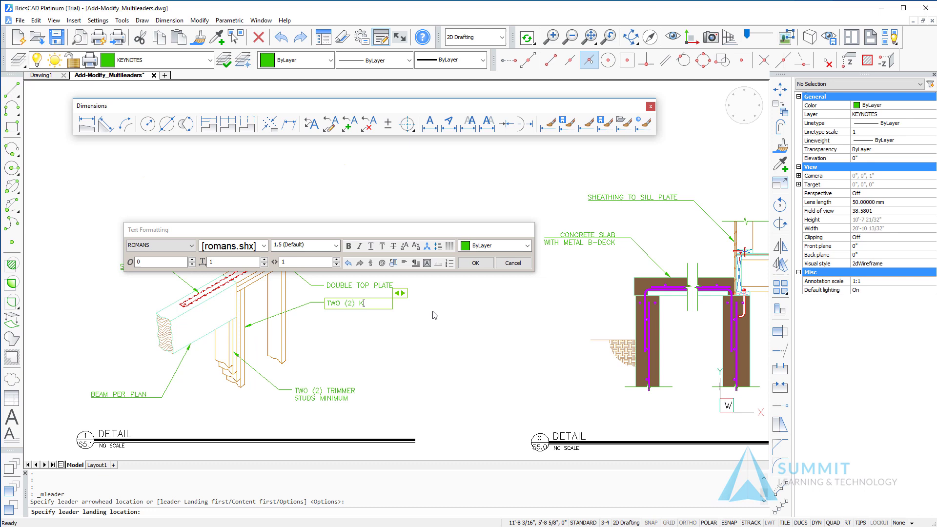
text(ING STUDS MINIMUM)
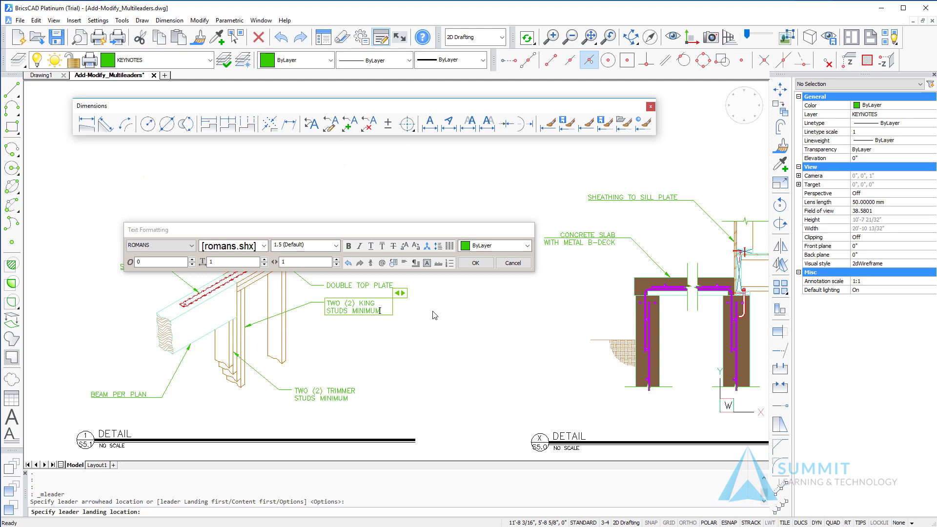
click(434, 354)
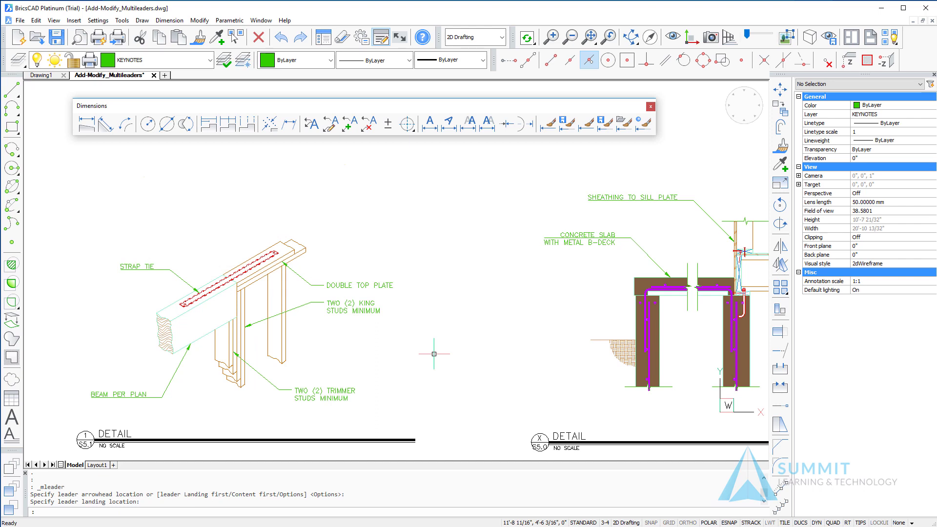
Step: Set Text-Leader45 as current in Drawing Explorer's Multileader Styles and close the manager
text(M)
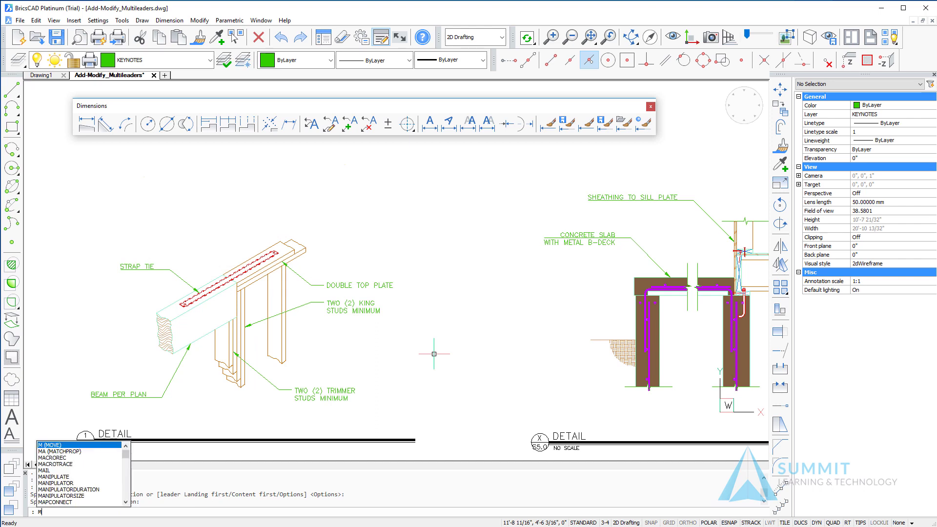
text(LEADER)
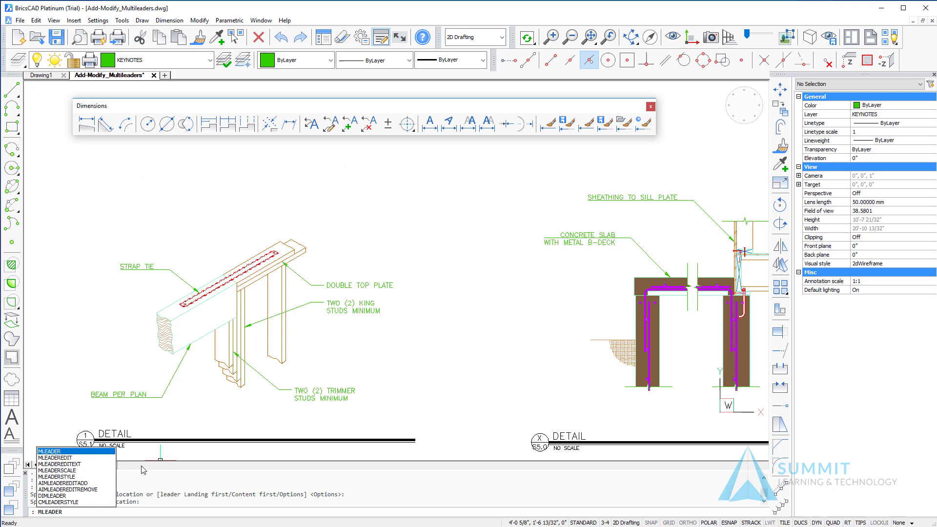
click(65, 476)
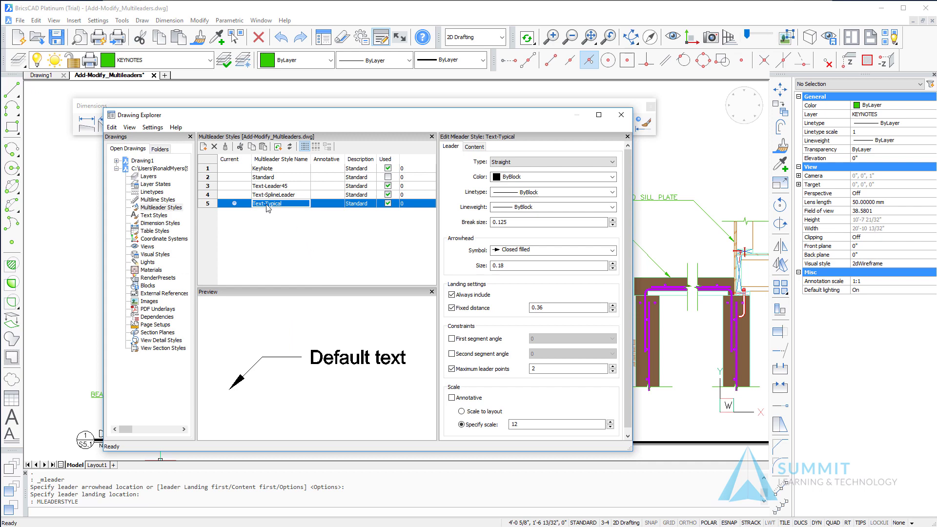
click(234, 186)
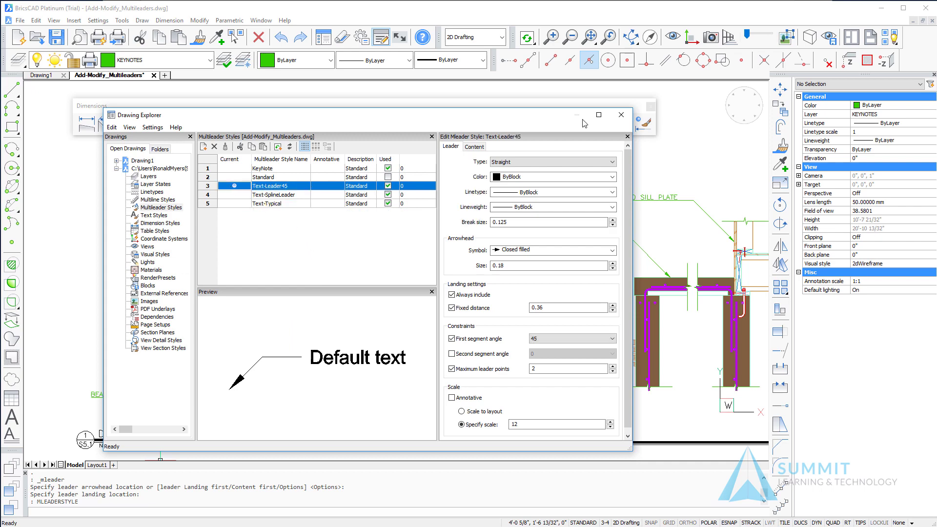
drag(627, 118, 628, 120)
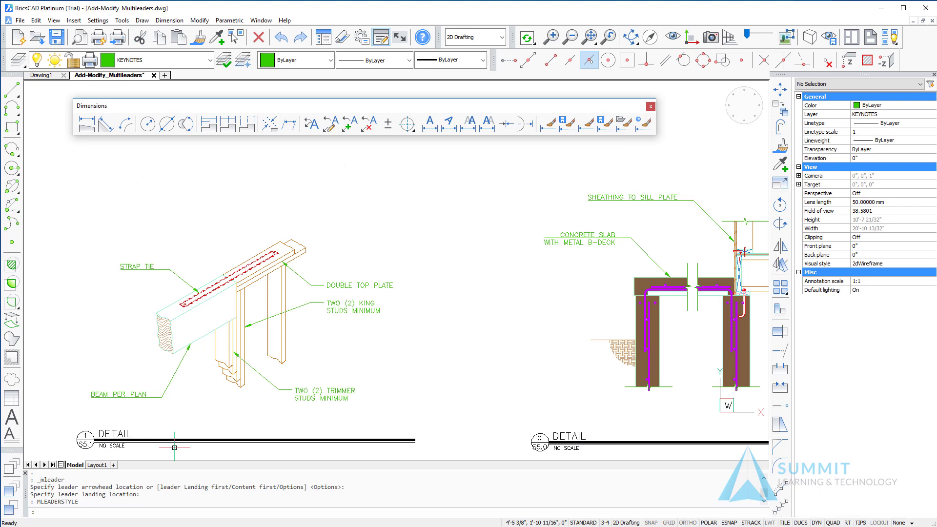
scroll(566, 350, up, 2)
scroll(476, 306, up, 2)
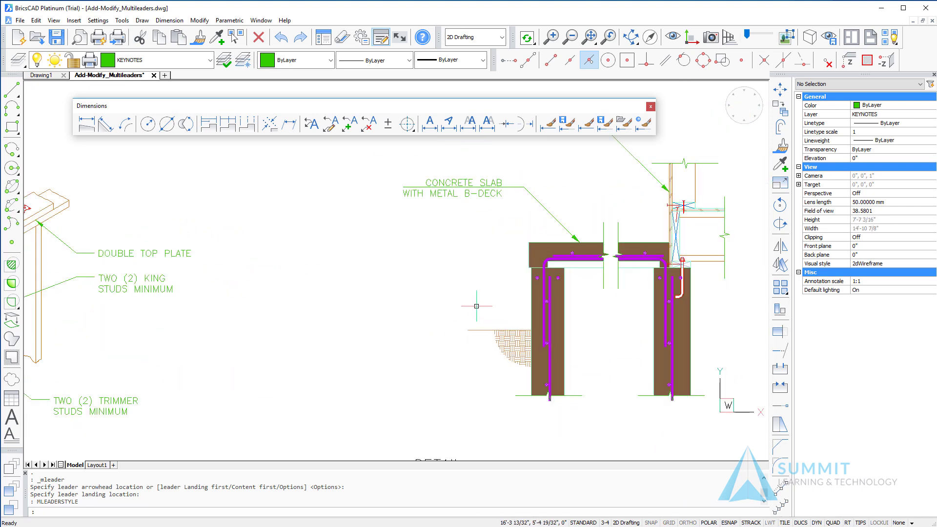
middle_drag(476, 306, 427, 324)
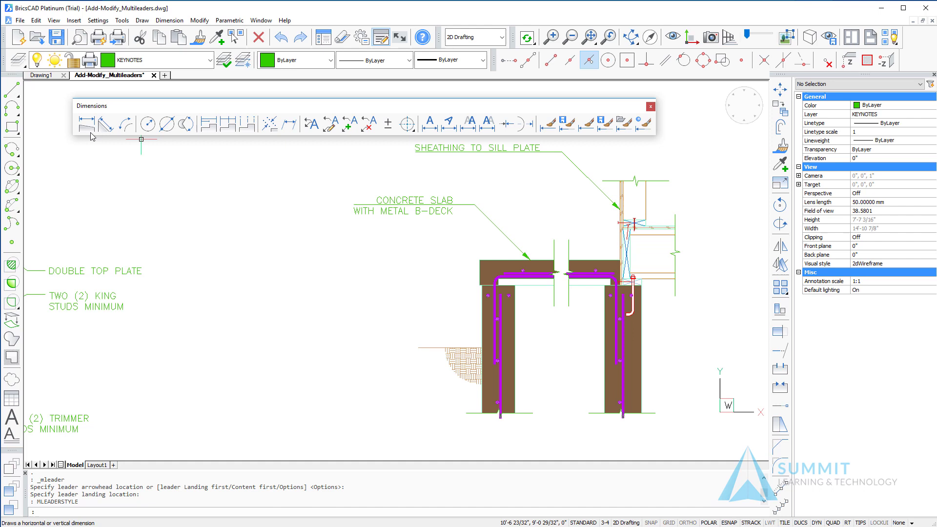
click(311, 124)
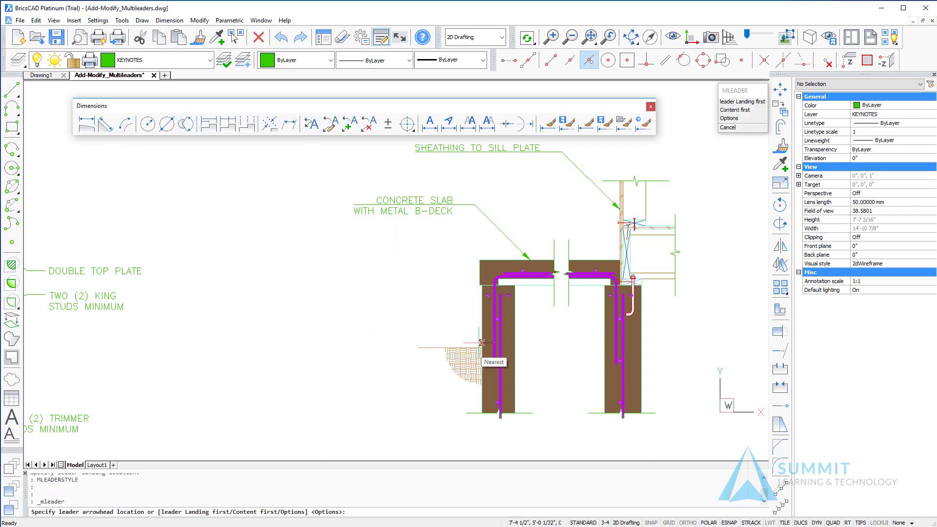
click(494, 331)
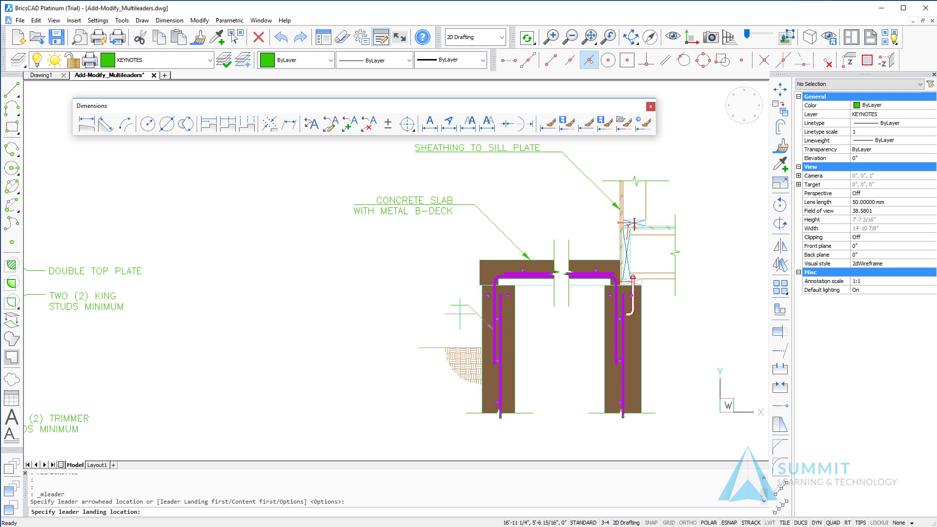
click(442, 281)
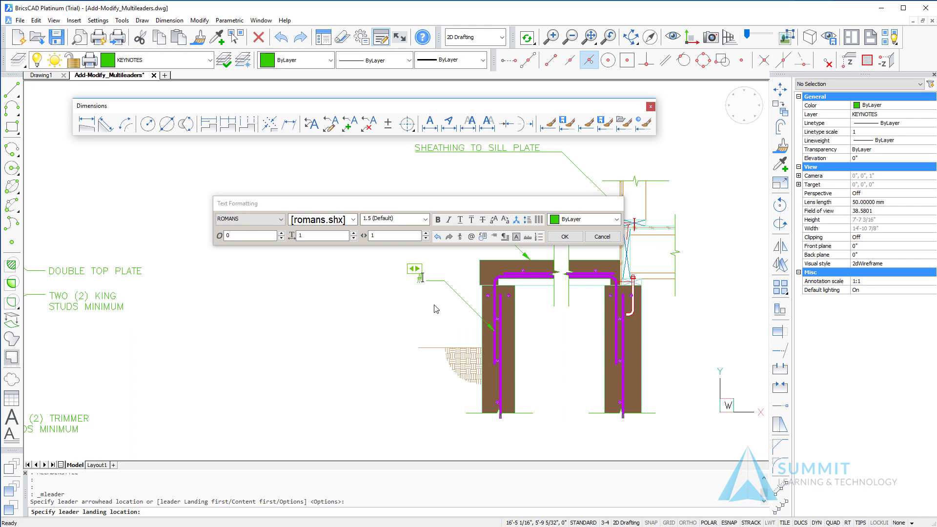
text(#4 DOWELS @24" O.C)
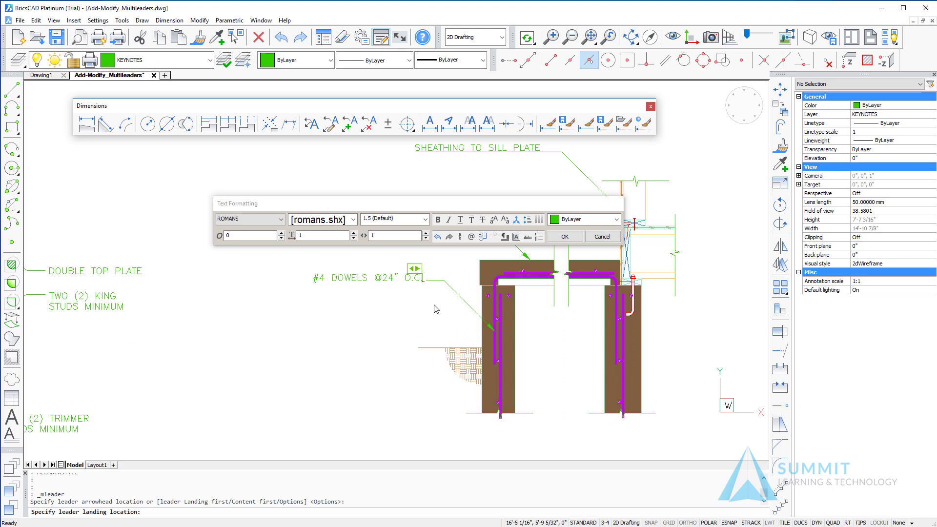
text(.)
click(370, 345)
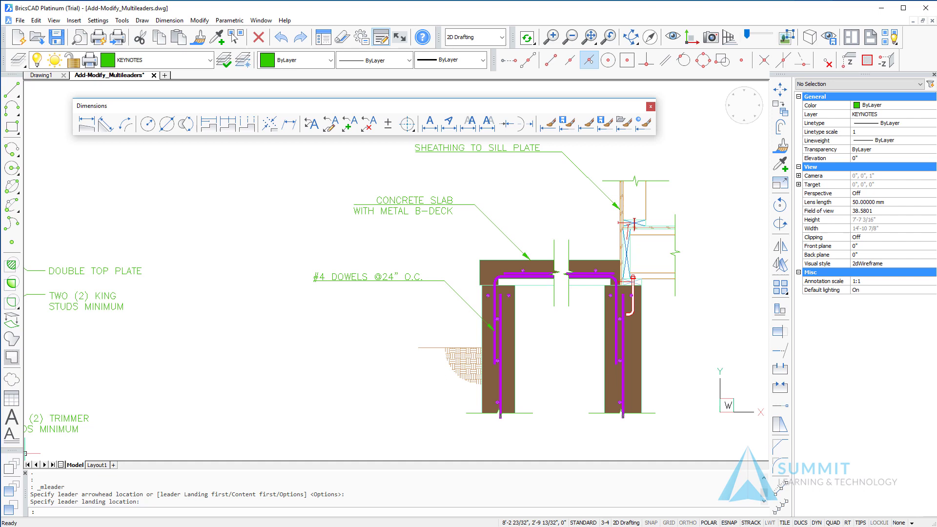
Step: Add a FOUNDATION WALL multileader to the right wall's edge, landing below right
click(311, 123)
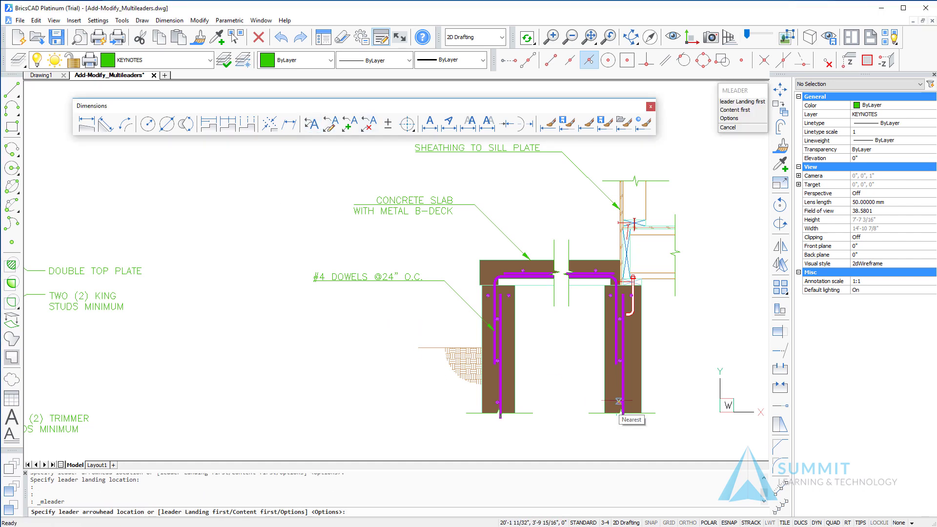
click(642, 337)
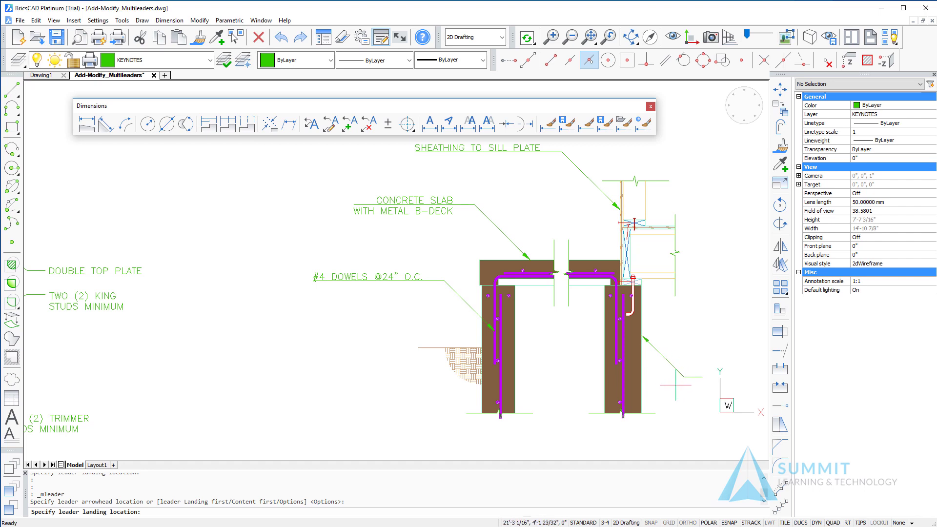
click(705, 377)
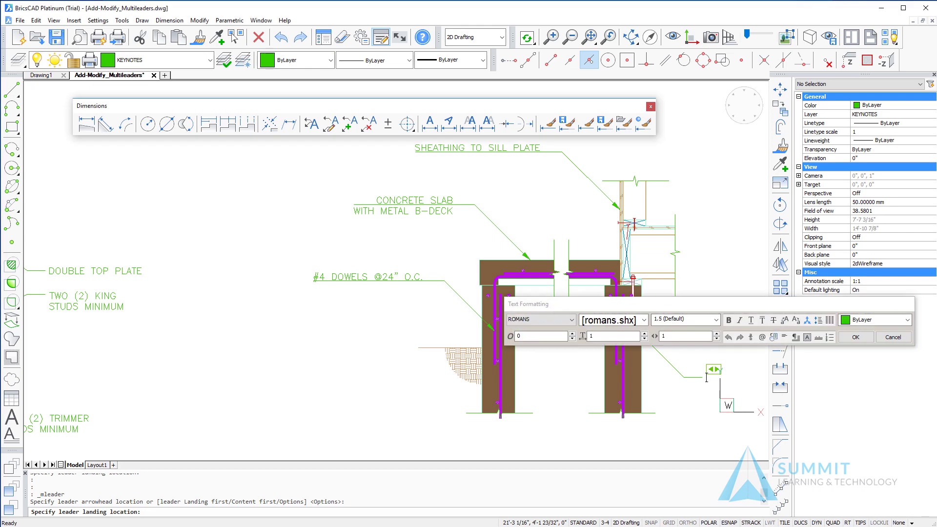
text(FOUNDATION WALL)
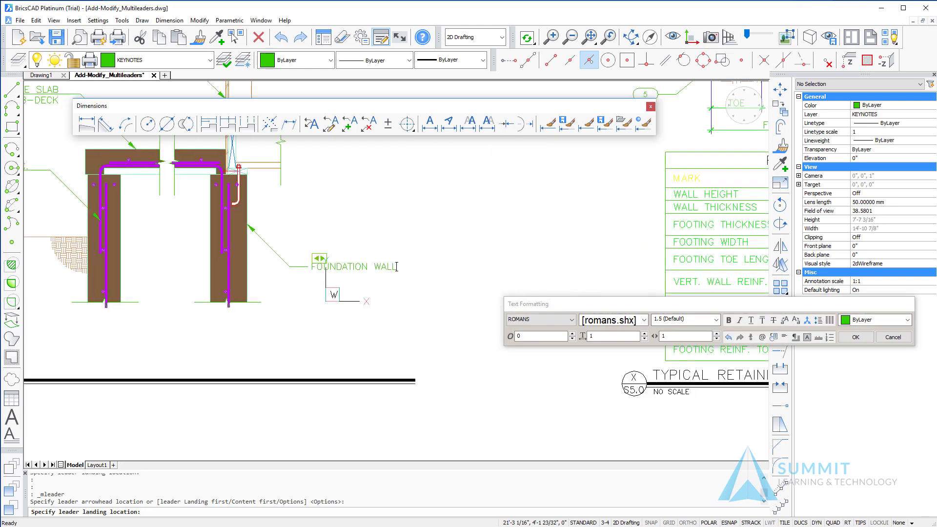
click(375, 332)
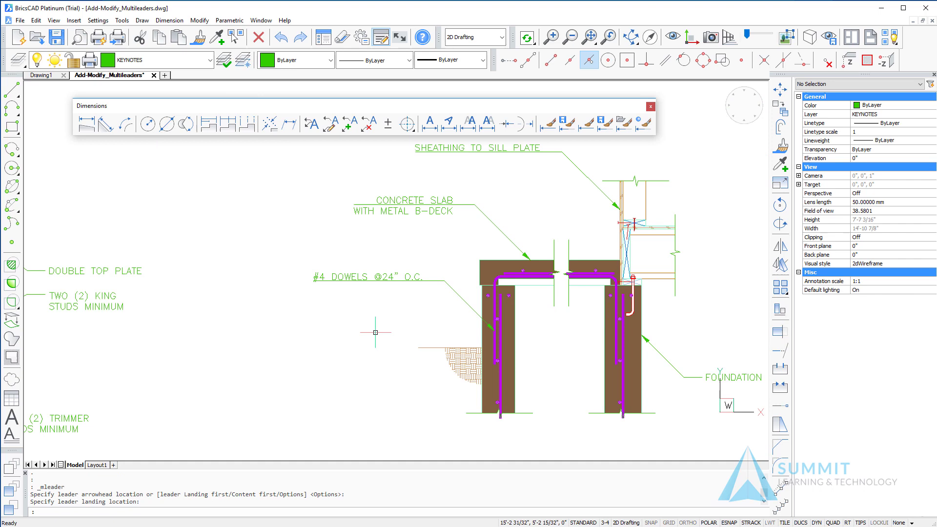
Step: Make Text-SplineLeader current in the Multileader Styles list and close Drawing Explorer
text(MLEADER)
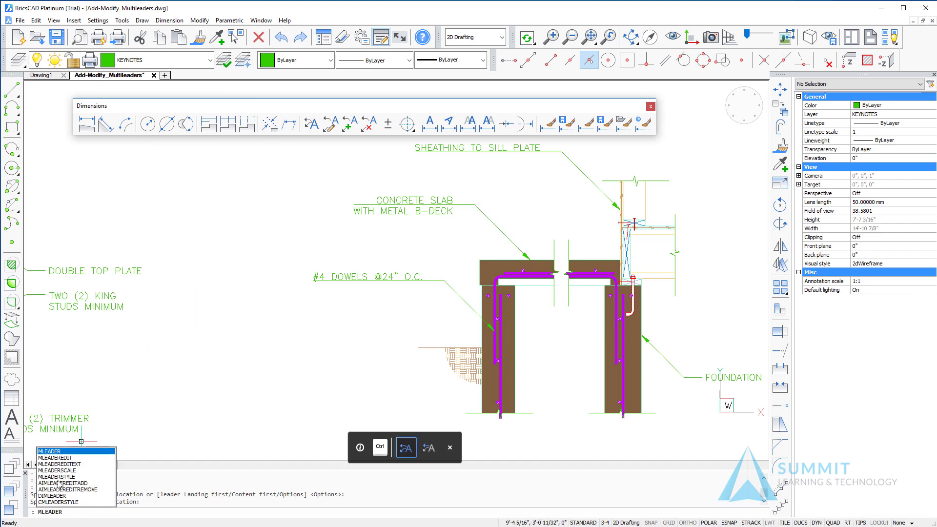
click(63, 476)
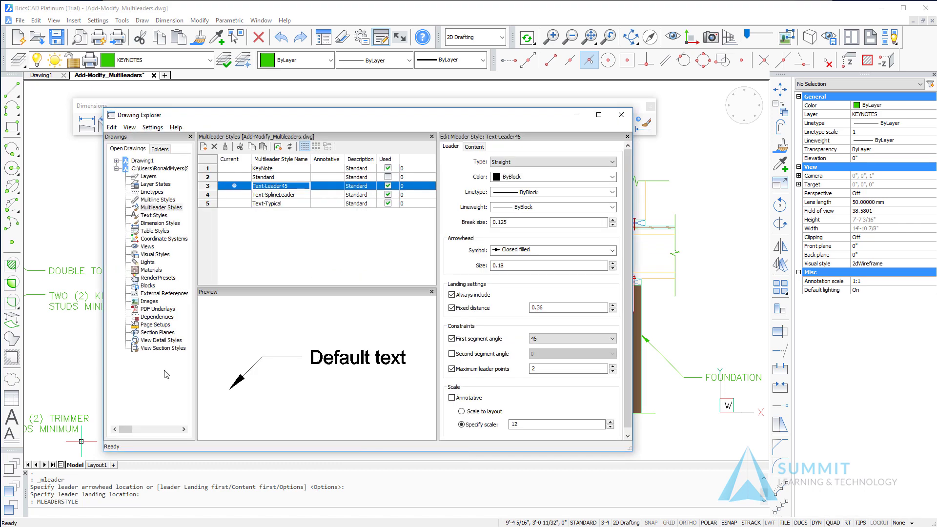
double_click(244, 195)
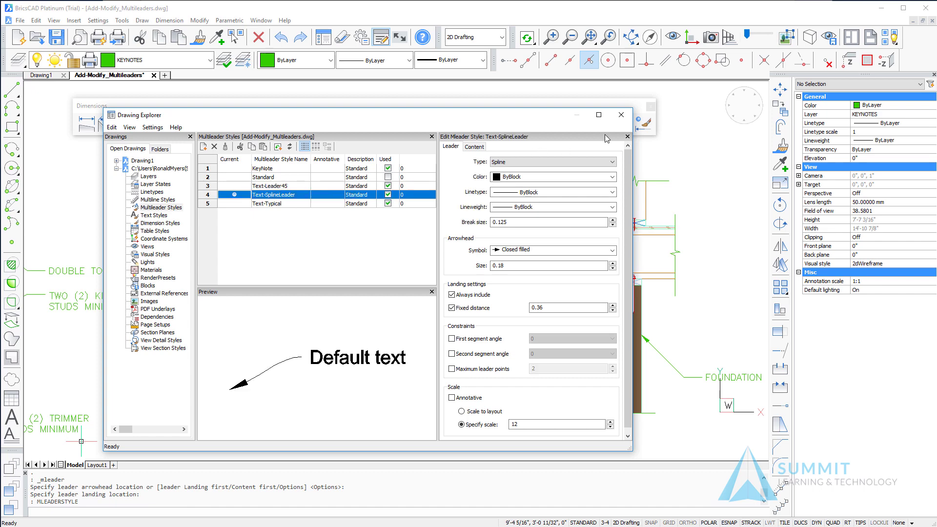
click(621, 114)
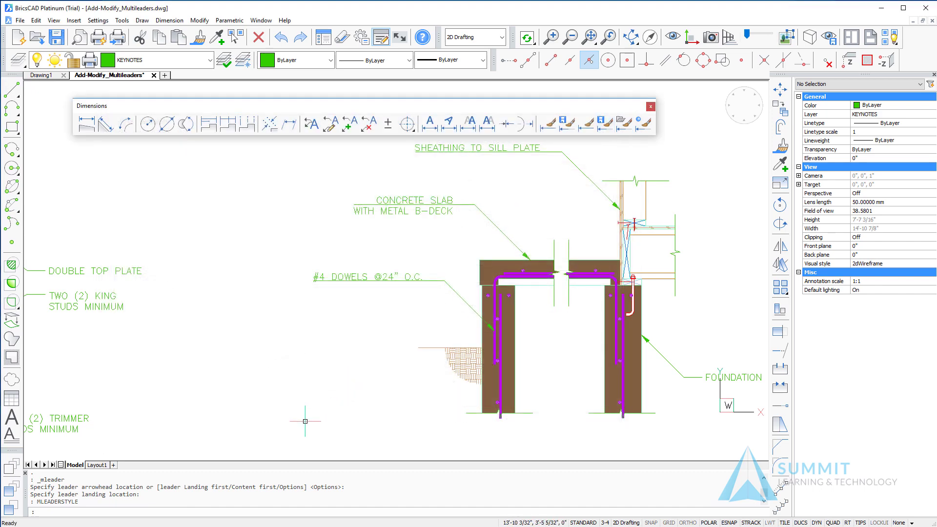
Step: Draw a curved spline leader from the retaining wall through three bend points
scroll(146, 415, down, 4)
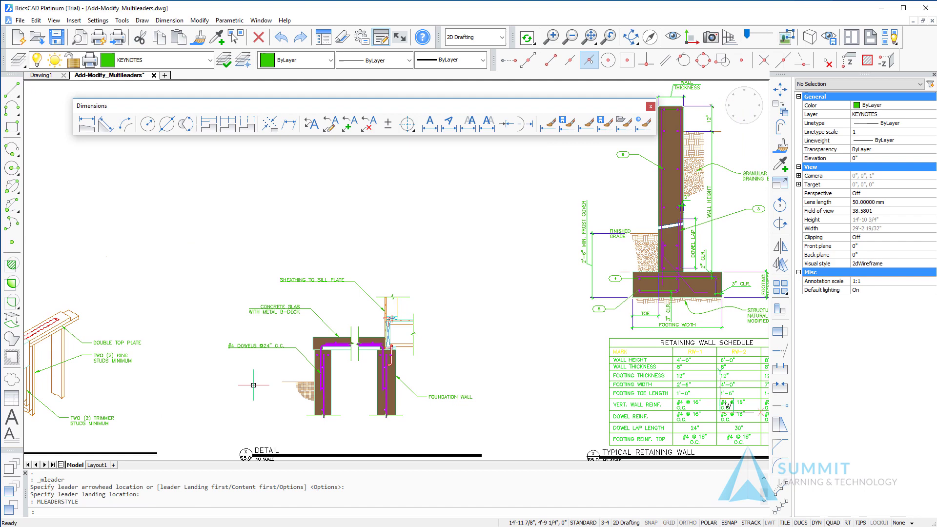
middle_drag(634, 197, 406, 314)
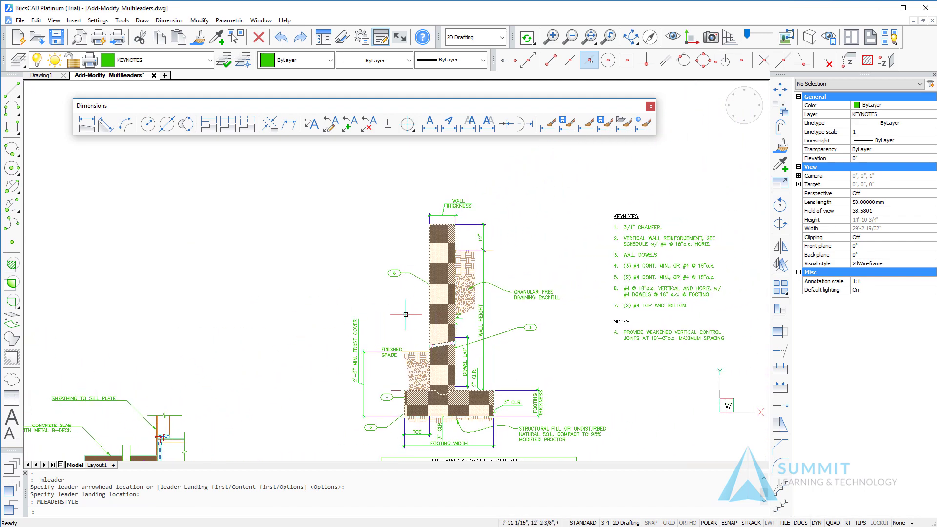
scroll(406, 317, up, 1)
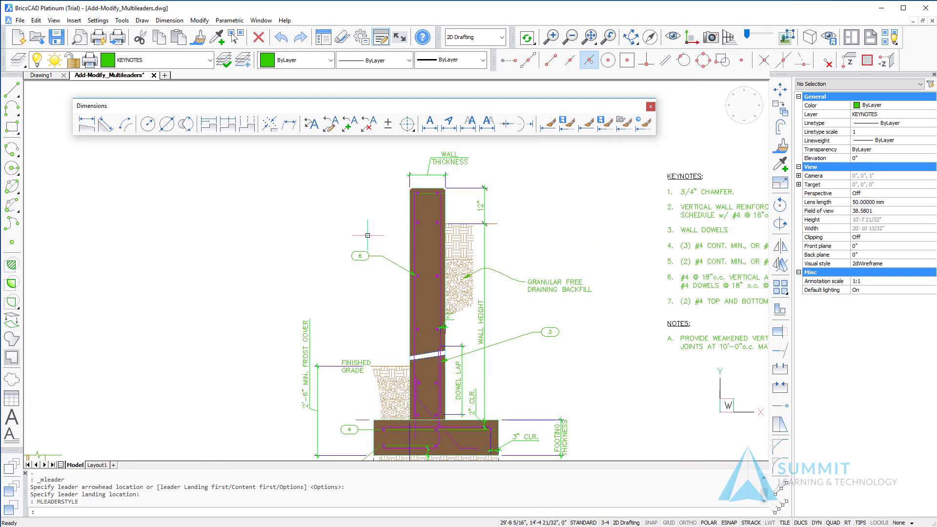
click(311, 123)
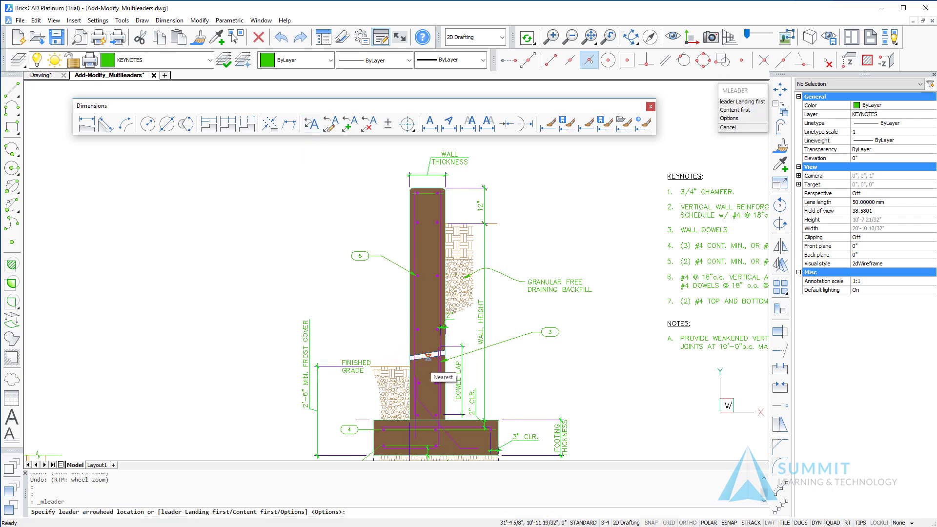
click(428, 357)
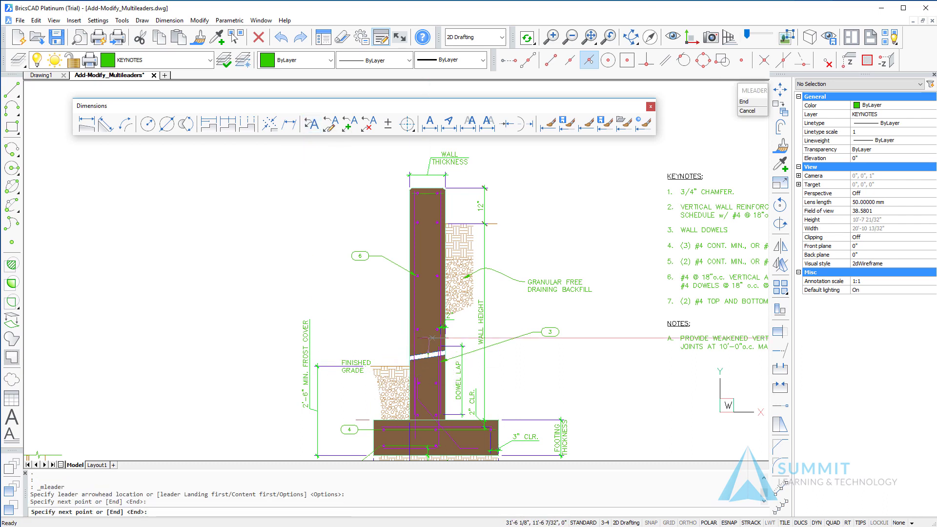
click(410, 330)
click(391, 303)
click(383, 271)
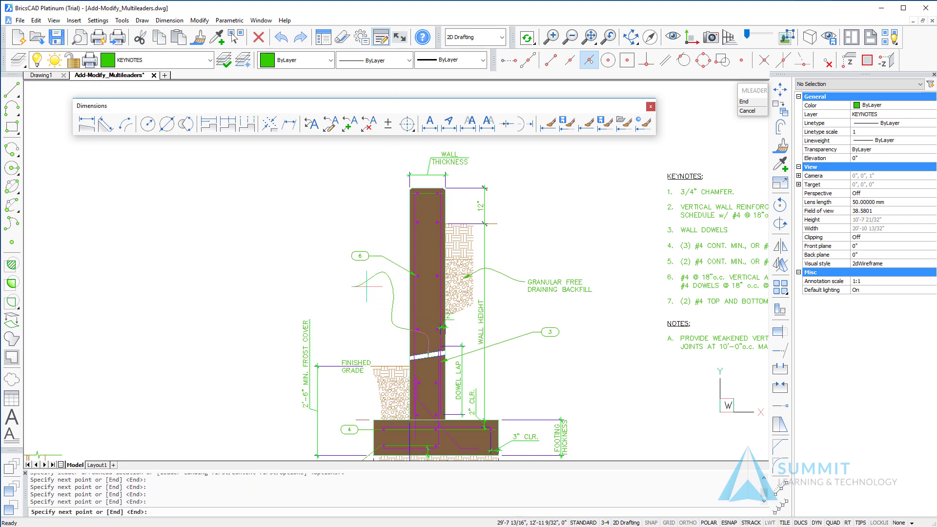
click(320, 277)
key(Return)
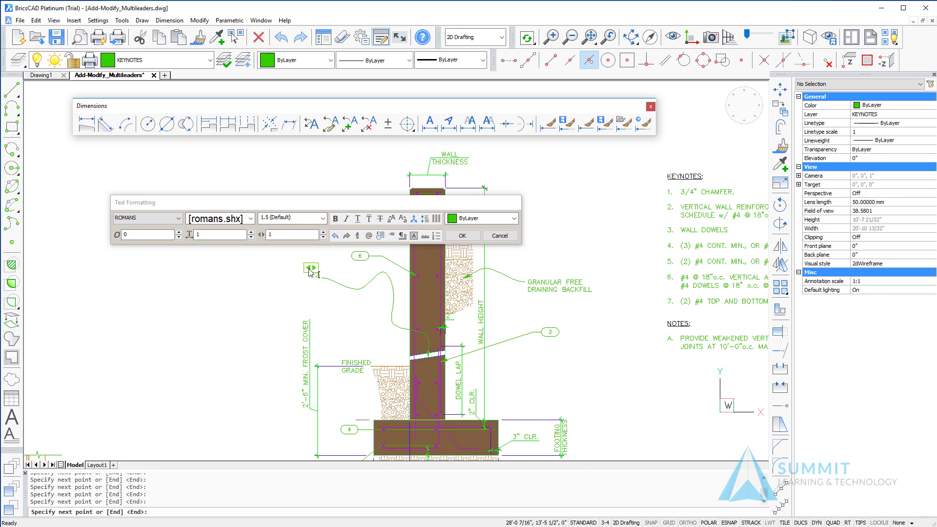
Step: Enter the note 2"ø WEEP HOLES @4'-0" O.C. MAX., narrowed to wrap onto two lines
text(2"%%c DEEP)
scroll(321, 242, up, 3)
text(HOLES @4')
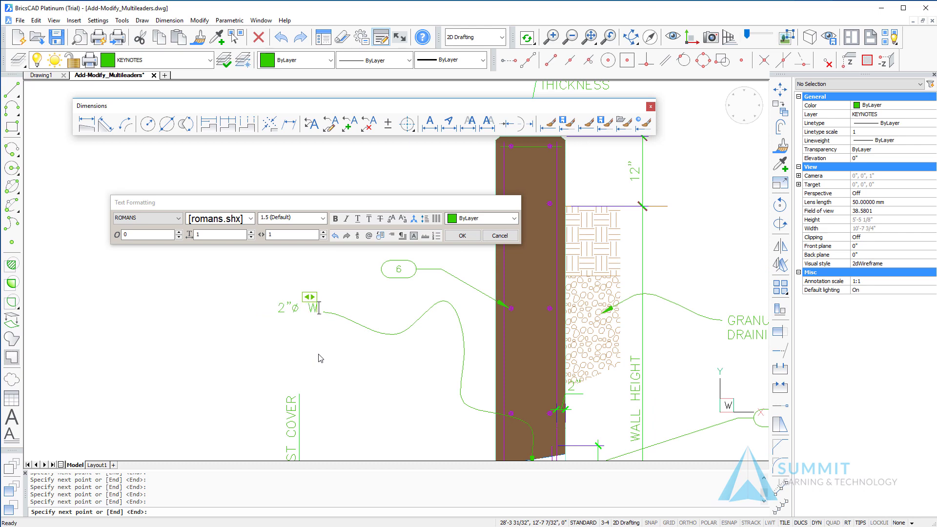
text(-0" O.C. MAX)
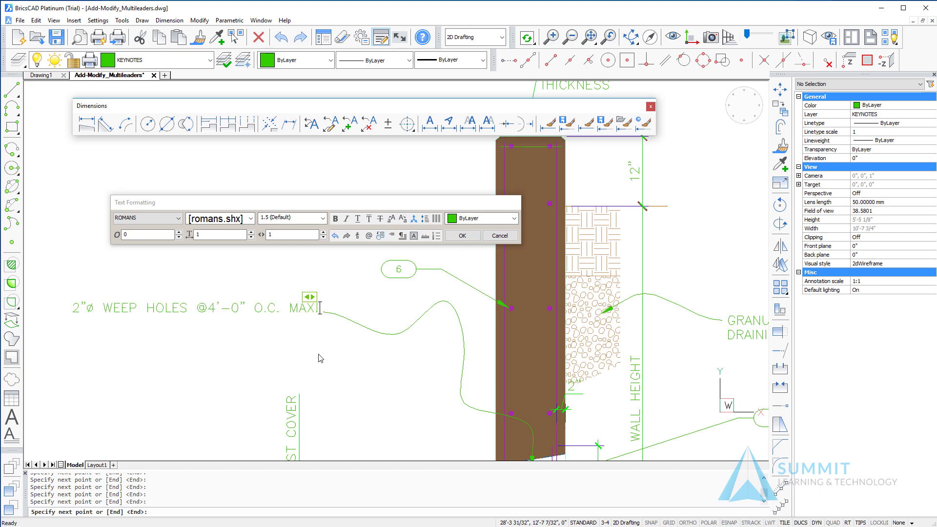
drag(310, 297, 187, 303)
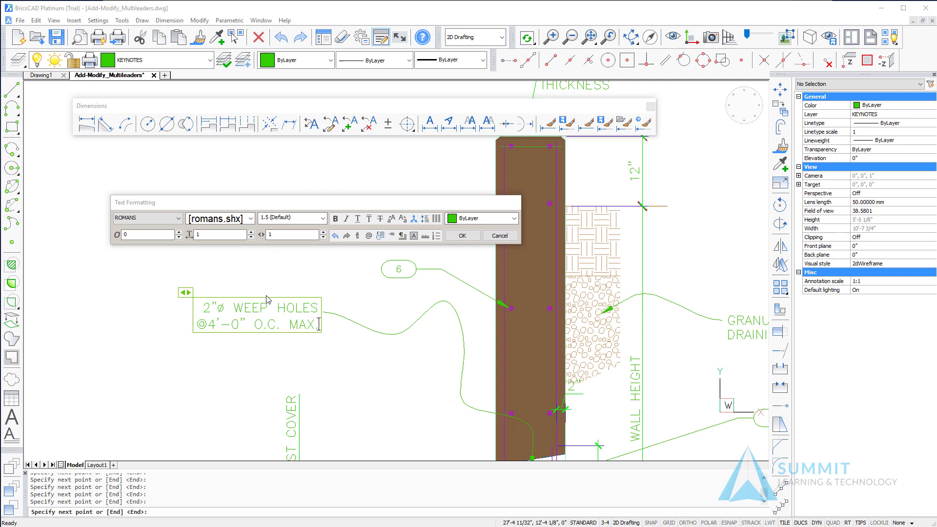
click(295, 357)
scroll(296, 356, down, 3)
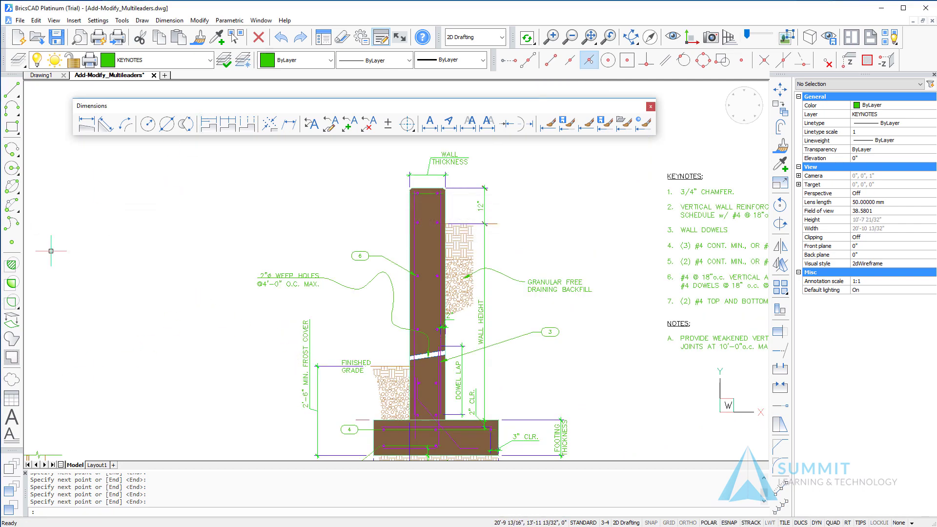
Step: Set KeyNote as the current multileader style, then pan to show the full keynotes list
text(MLEADER)
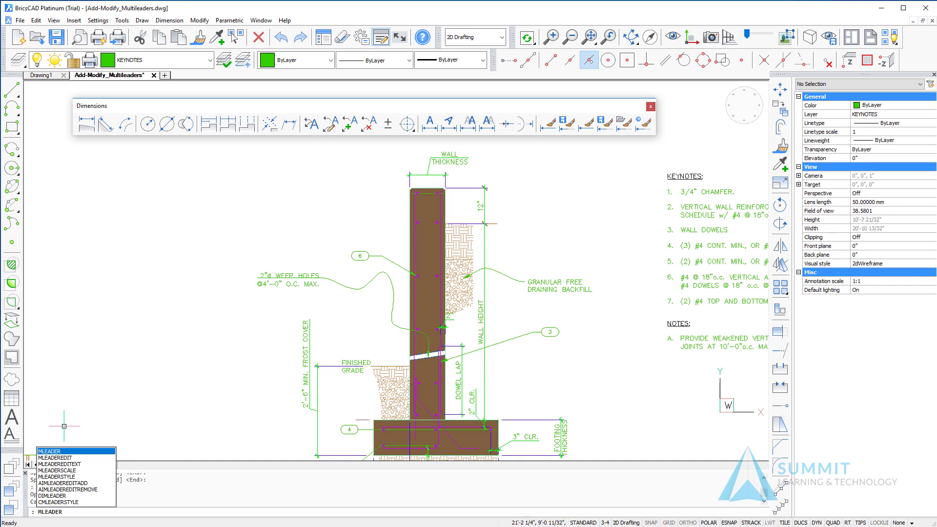
click(74, 476)
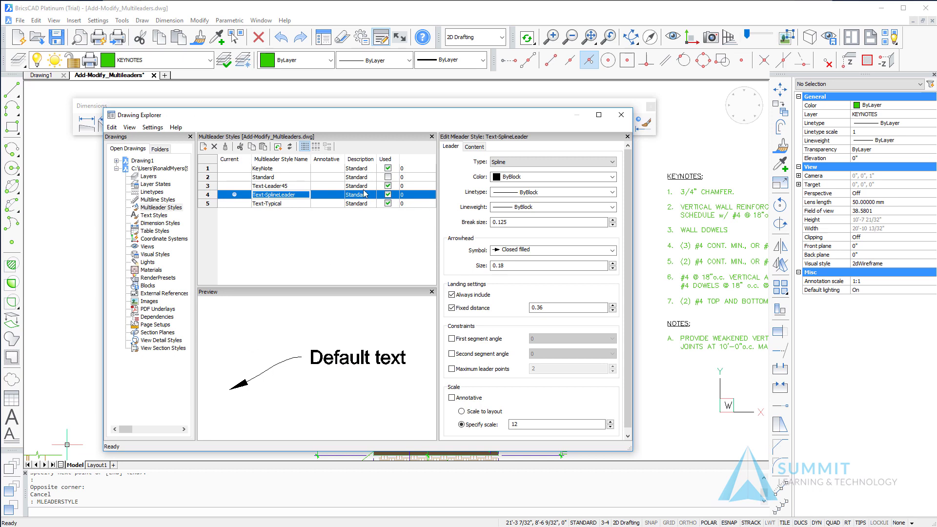
click(239, 168)
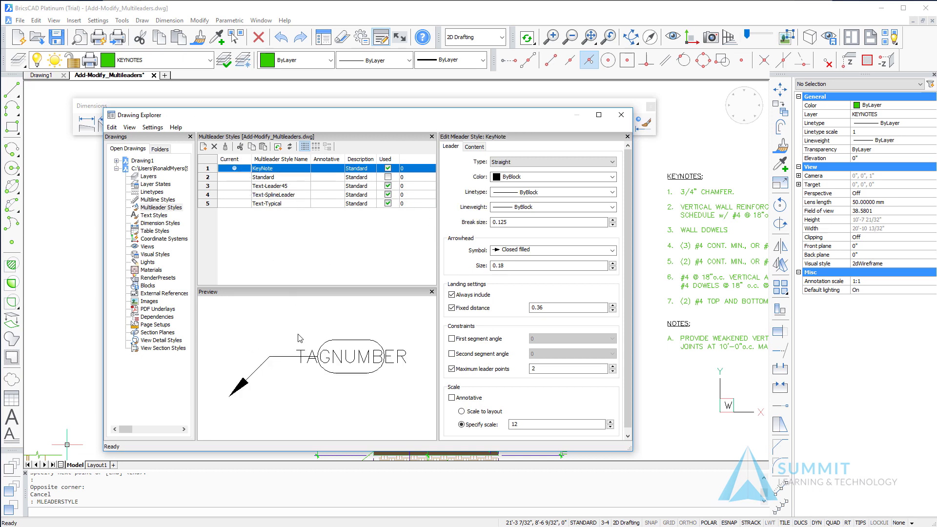
click(620, 115)
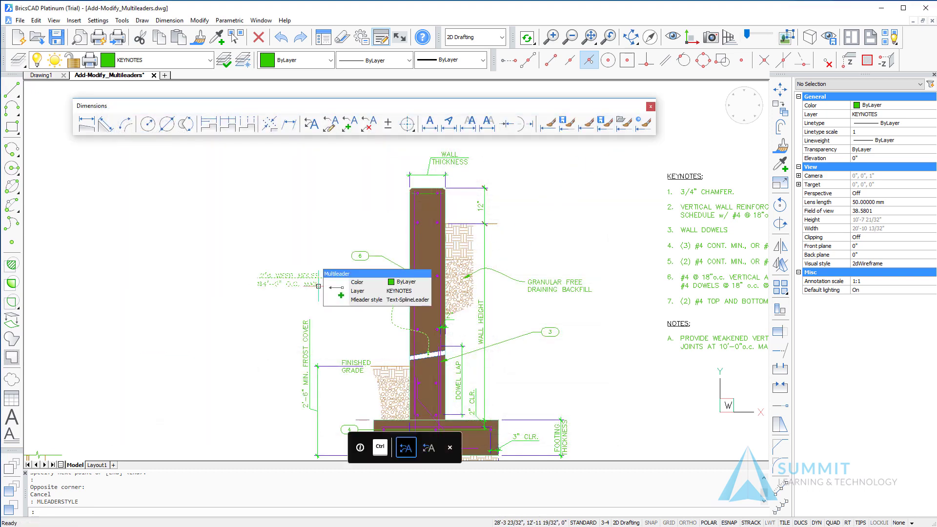
middle_drag(471, 167, 401, 253)
Step: Place keynote bubble 1 with its leader on the retaining wall's top corner
scroll(400, 253, up, 3)
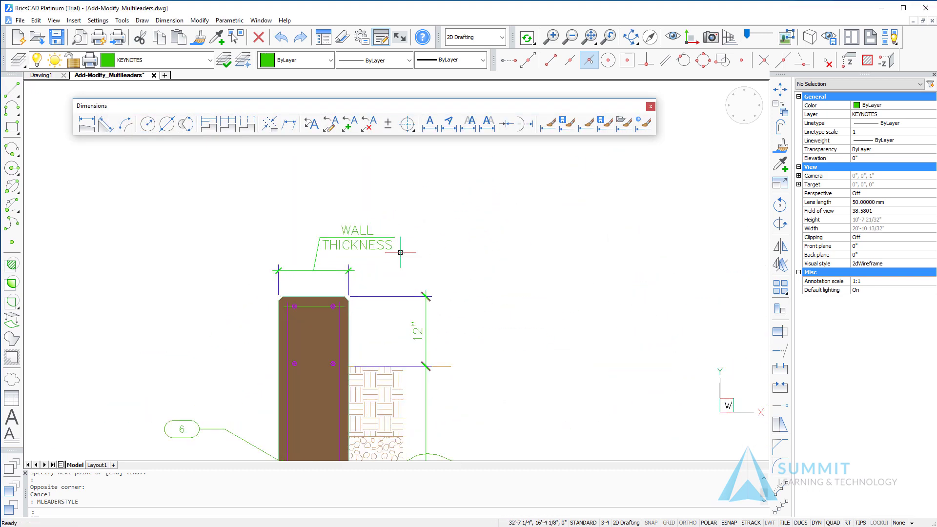
click(311, 124)
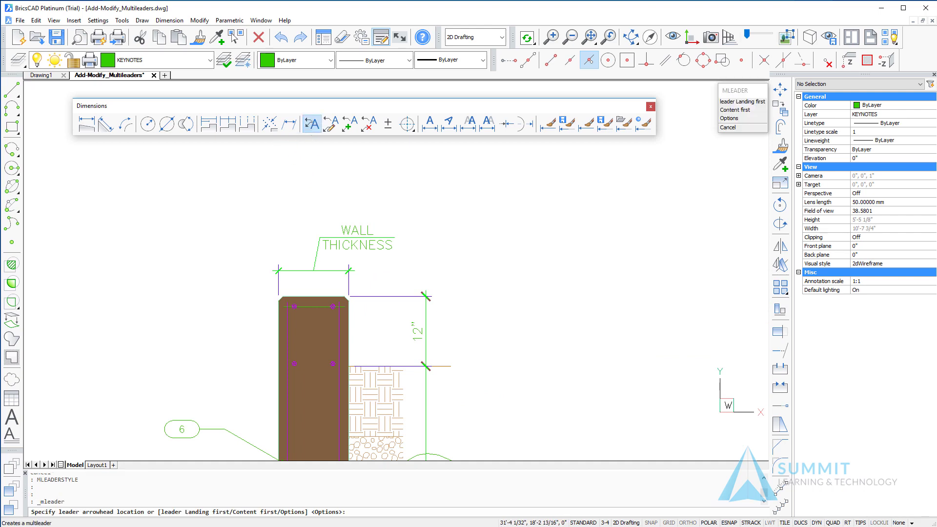
click(346, 298)
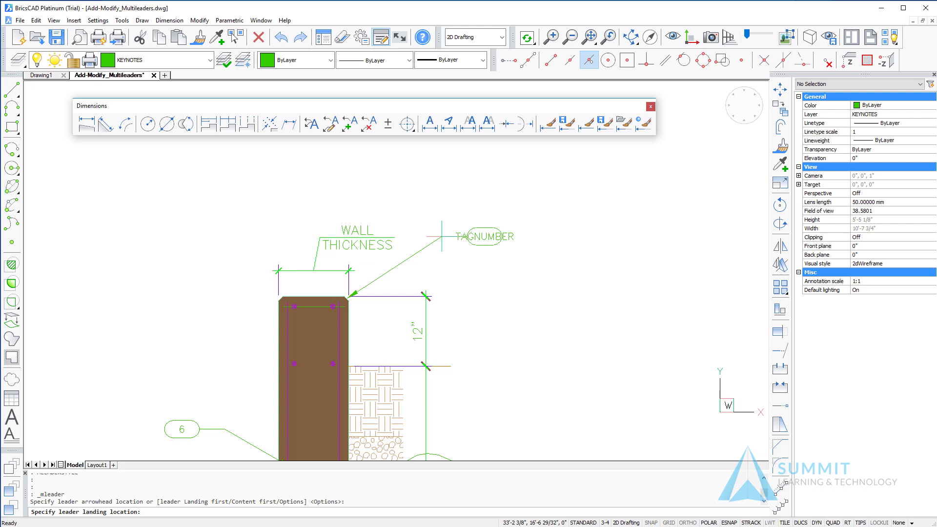
click(442, 236)
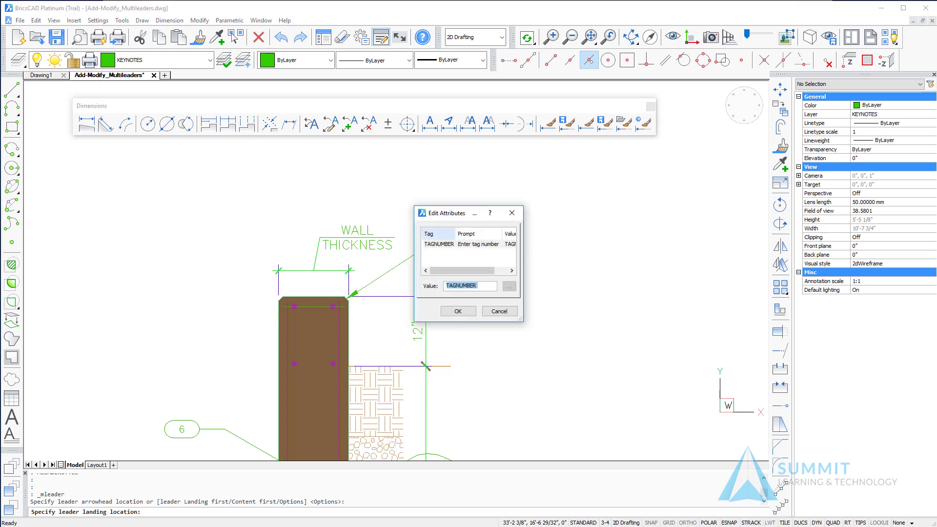
text(1)
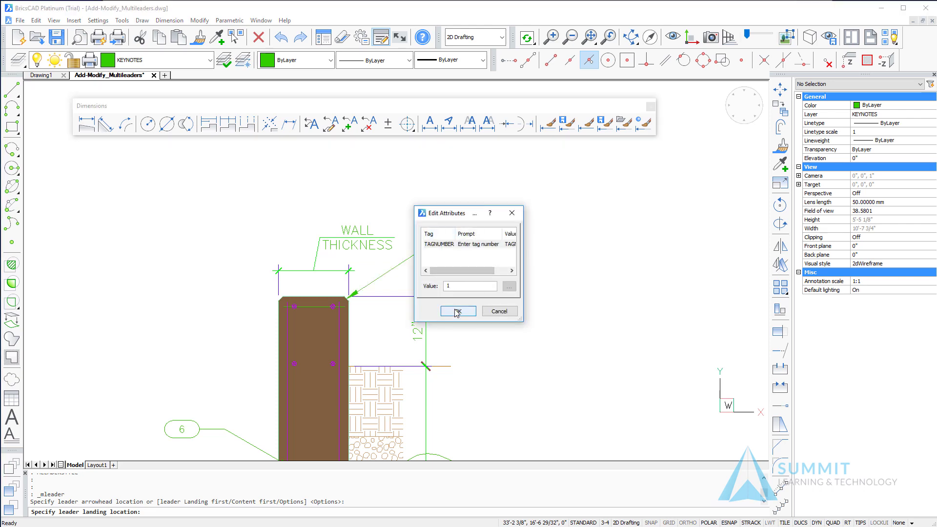
click(457, 311)
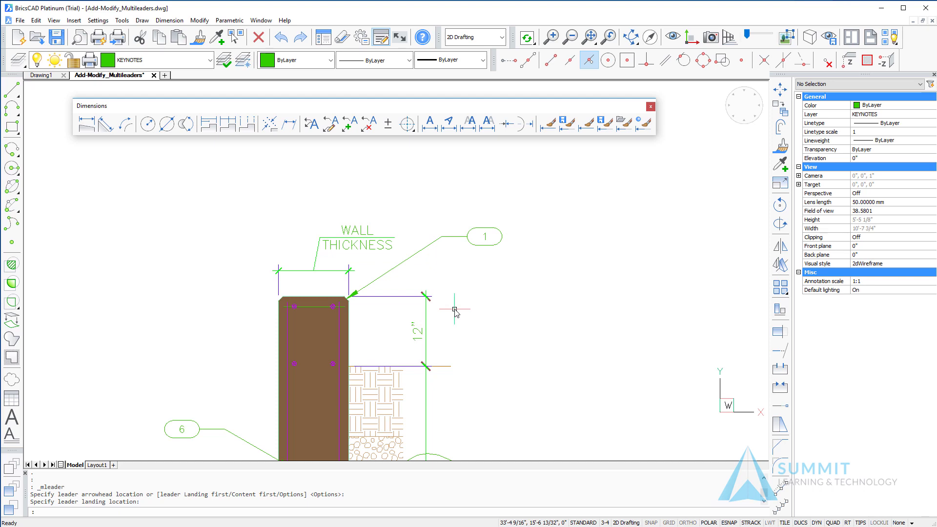
Step: Cancel a stray selection window and start the ATTDIA setting
click(489, 323)
text(ATT)
key(Escape)
text(ATTDIA)
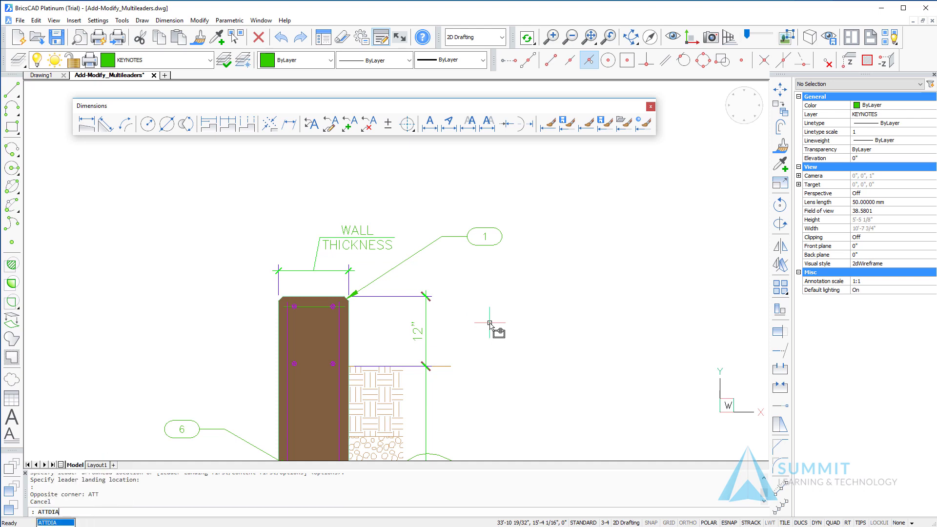
Step: Turn off the attribute entry dialog, then add keynote tag 2 on the wall face by the backfill
key(Return)
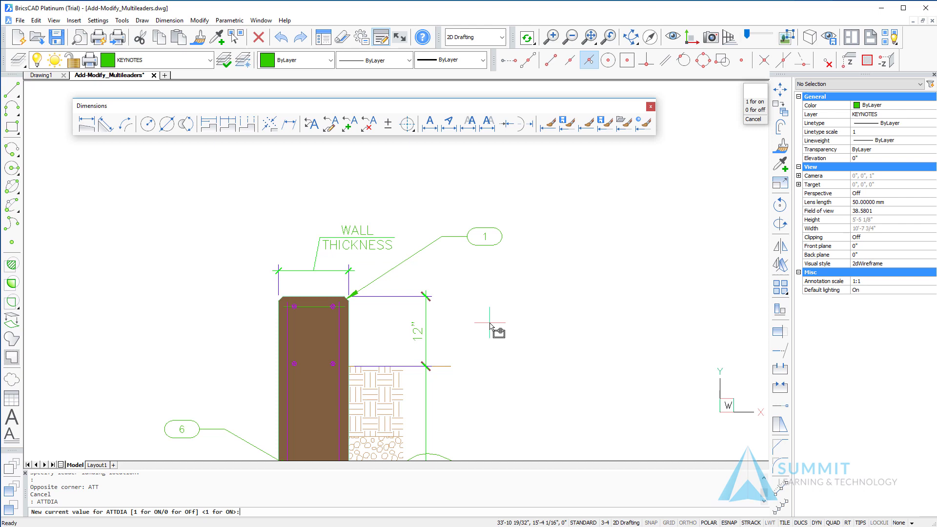
key(Return)
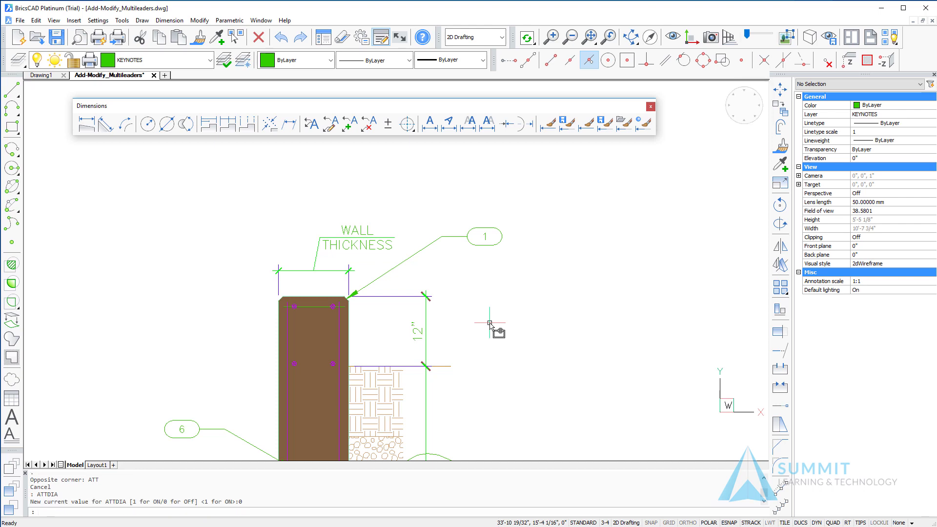
middle_drag(502, 341, 502, 209)
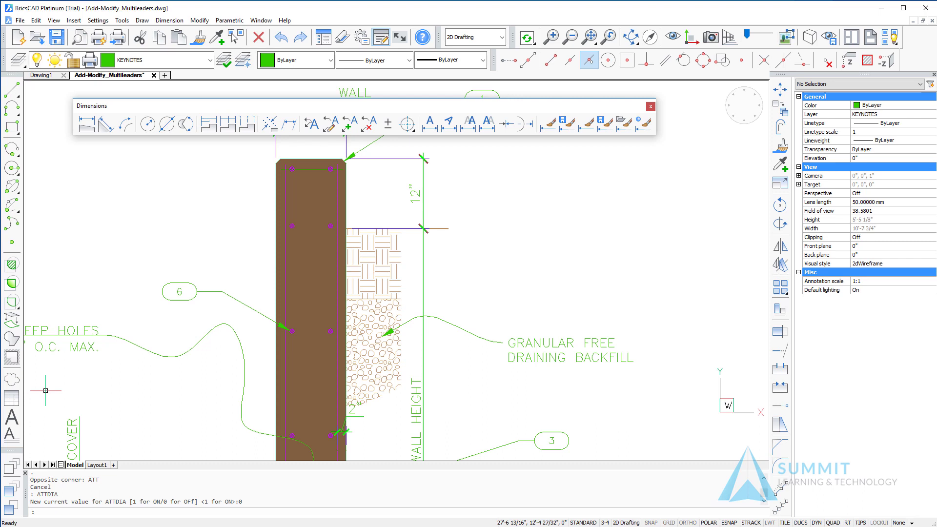
click(312, 125)
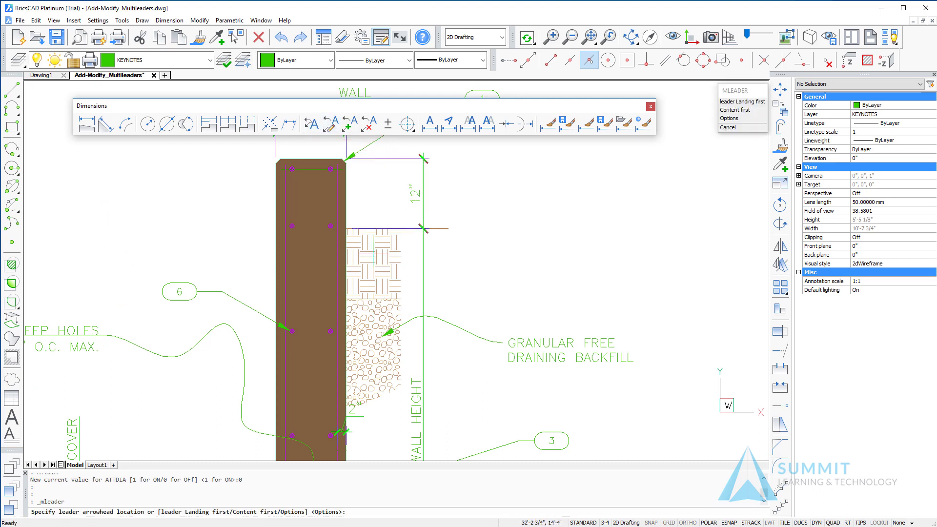
click(340, 281)
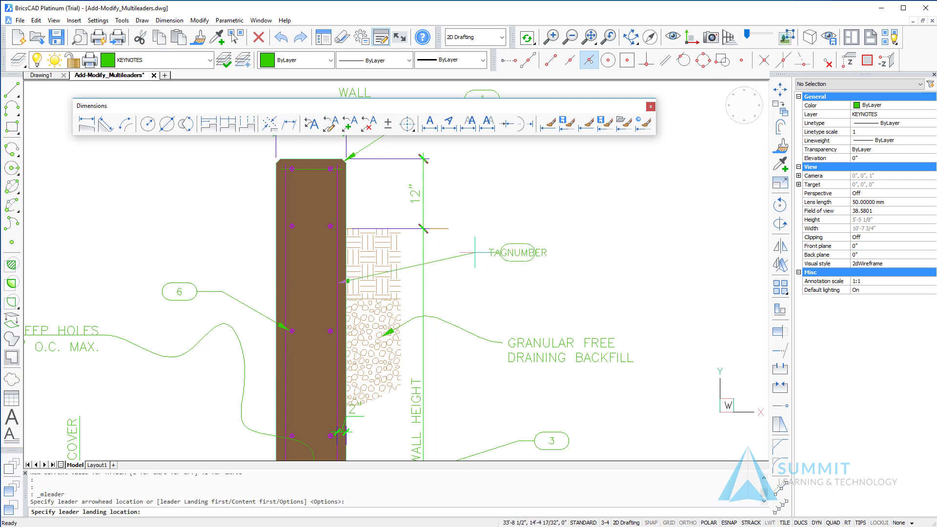
click(476, 252)
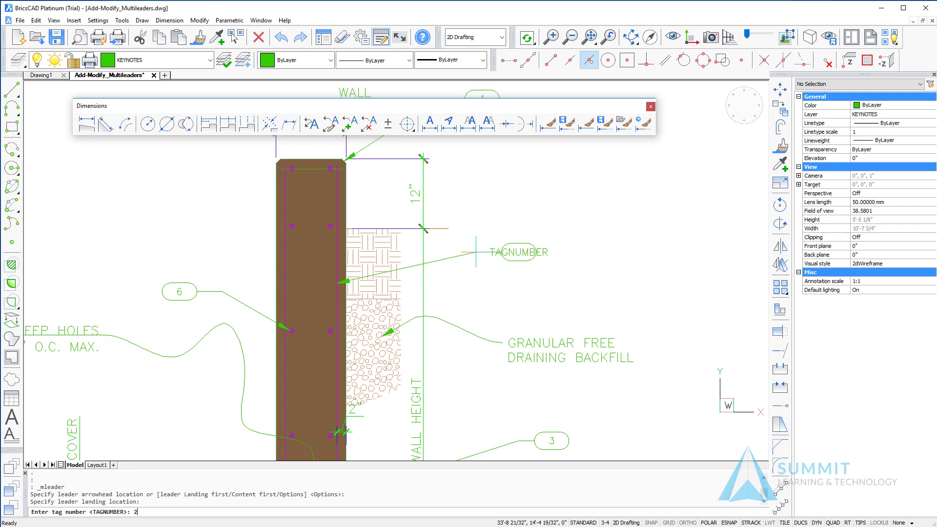
key(Return)
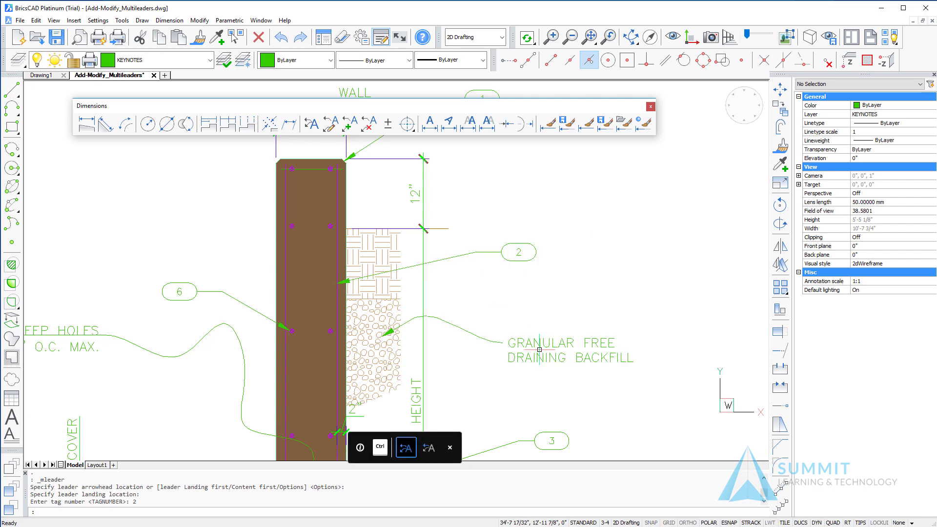
Step: Add keynote tag 7 at the wall's top, with its balloon placed to the left
click(311, 123)
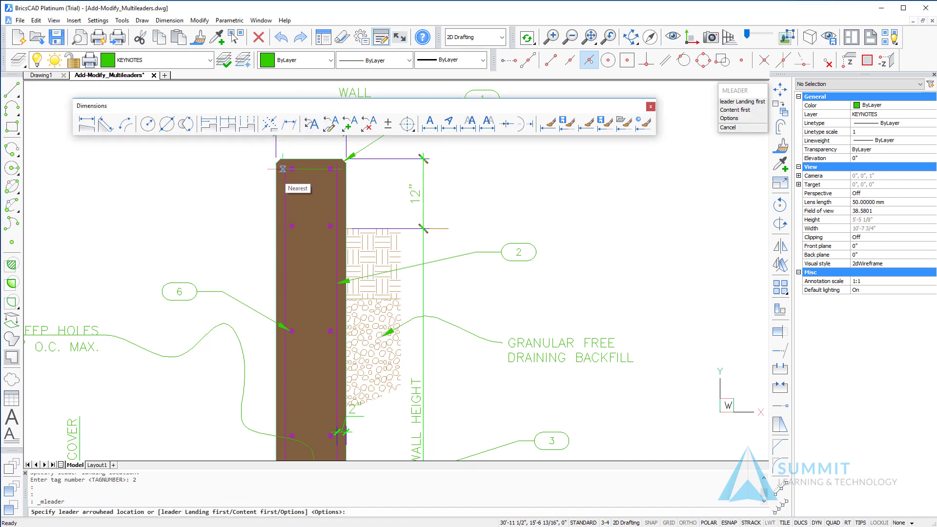
click(284, 169)
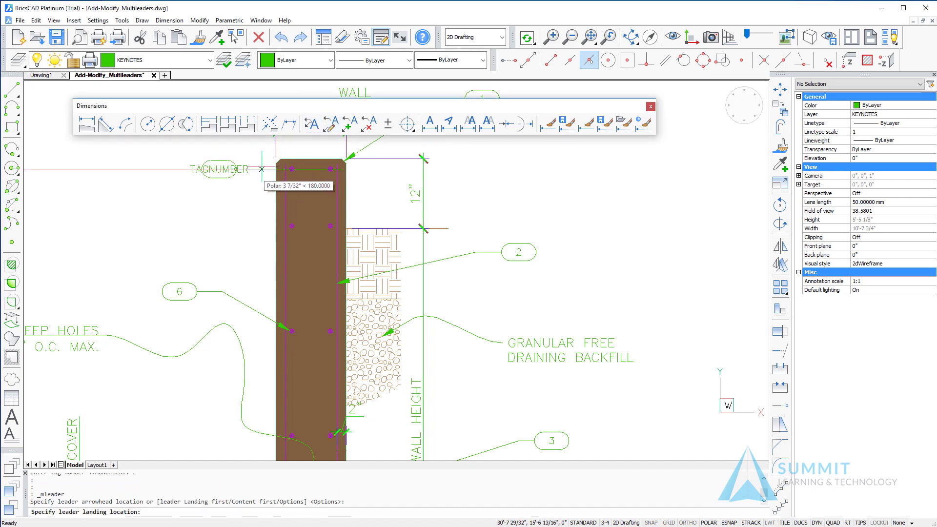
click(261, 169)
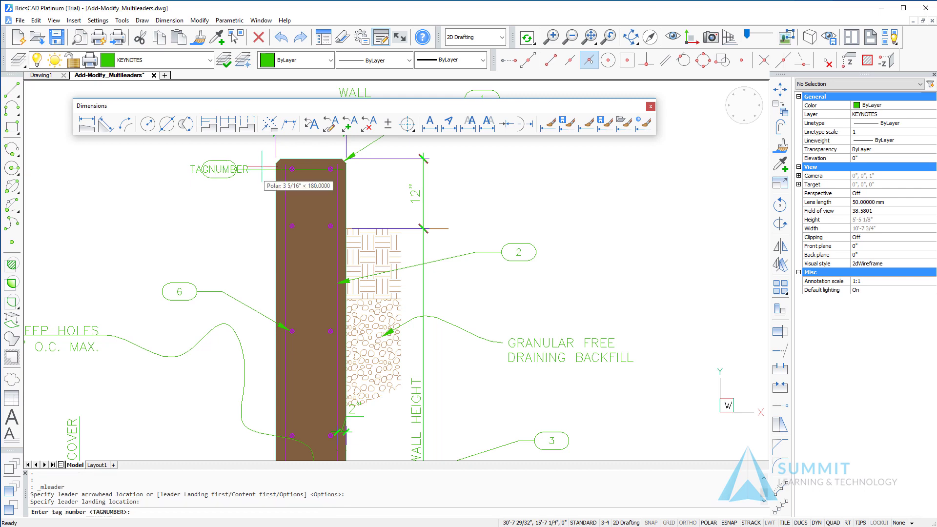
text(7)
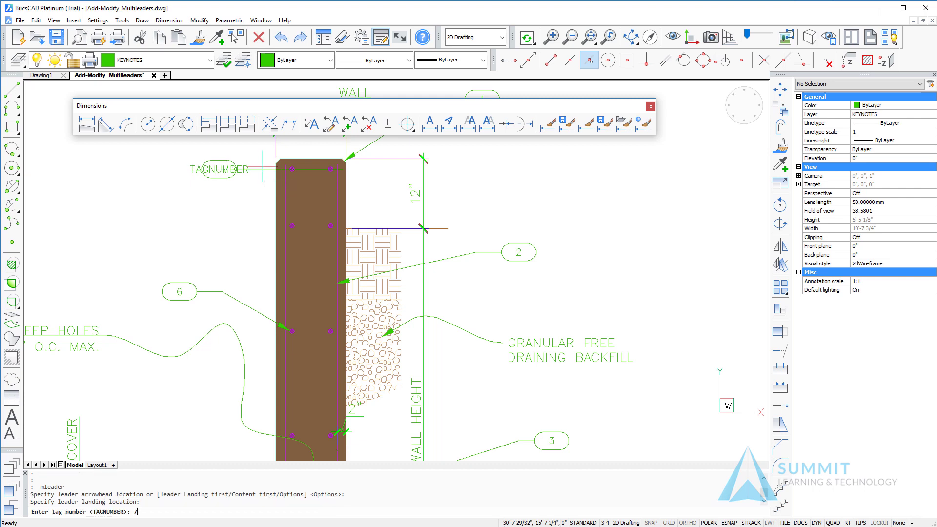
key(Return)
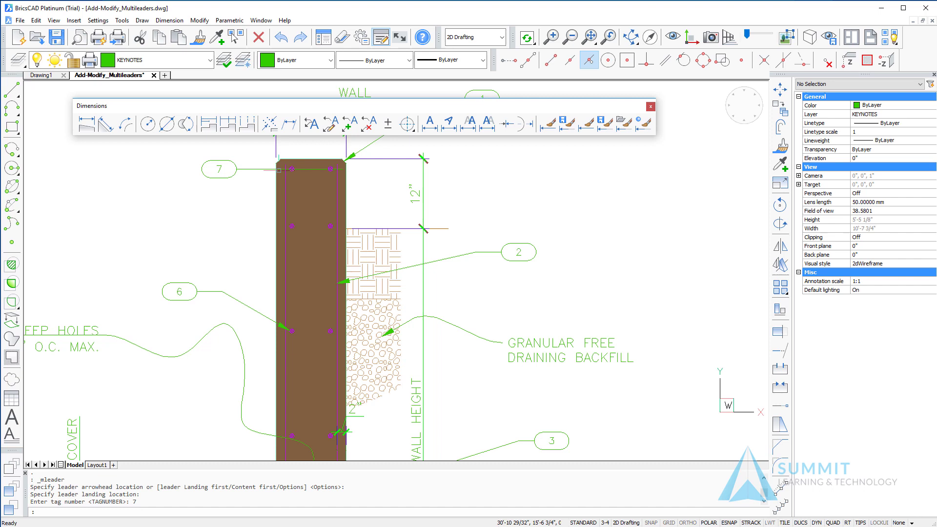
key(ctrl)
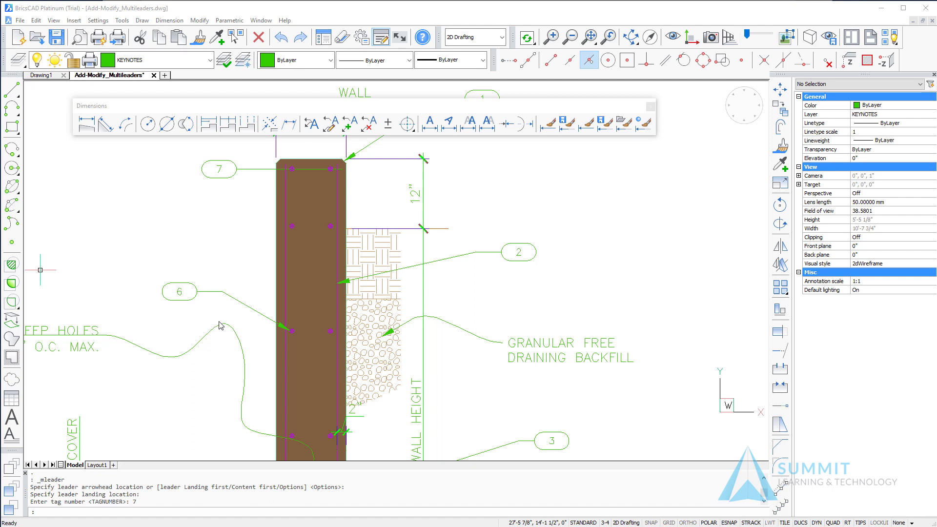
Step: Add a second leader to keynote tag 6 reaching higher up the wall's outer face
click(350, 124)
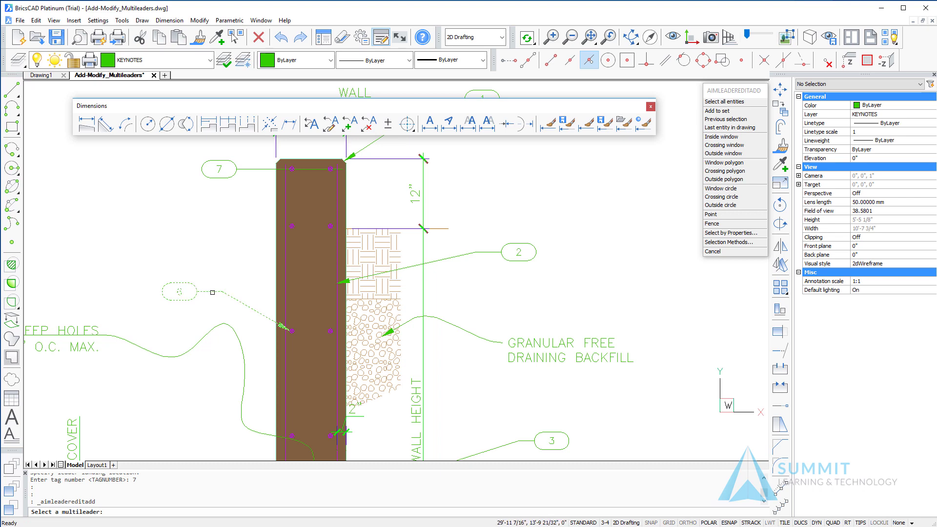
click(212, 292)
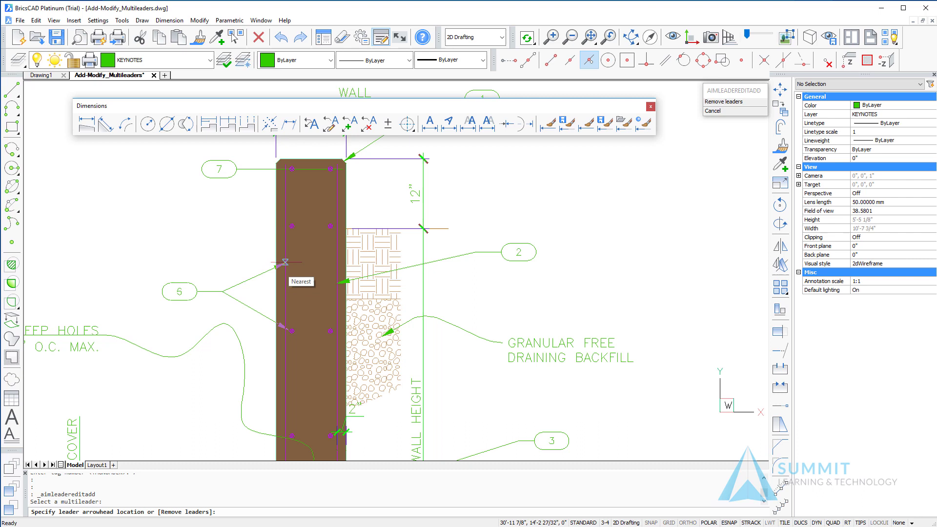
click(285, 262)
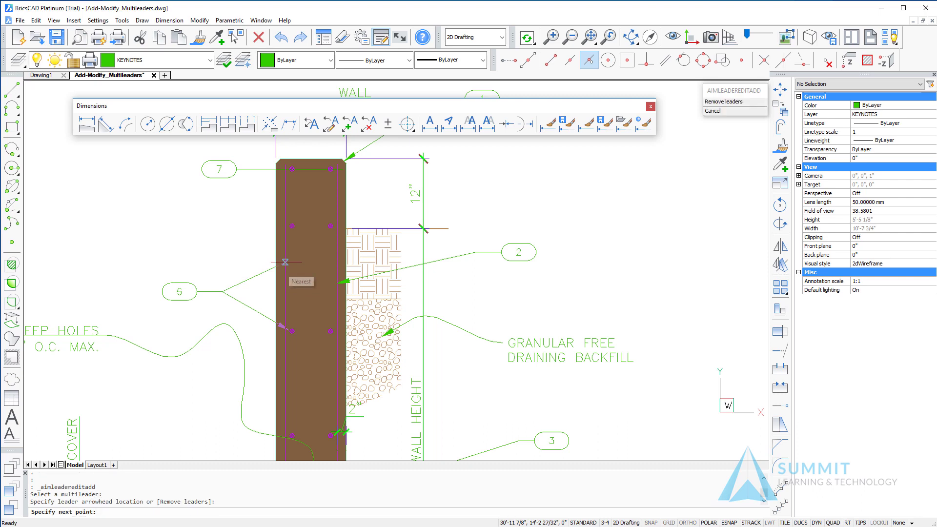
click(220, 243)
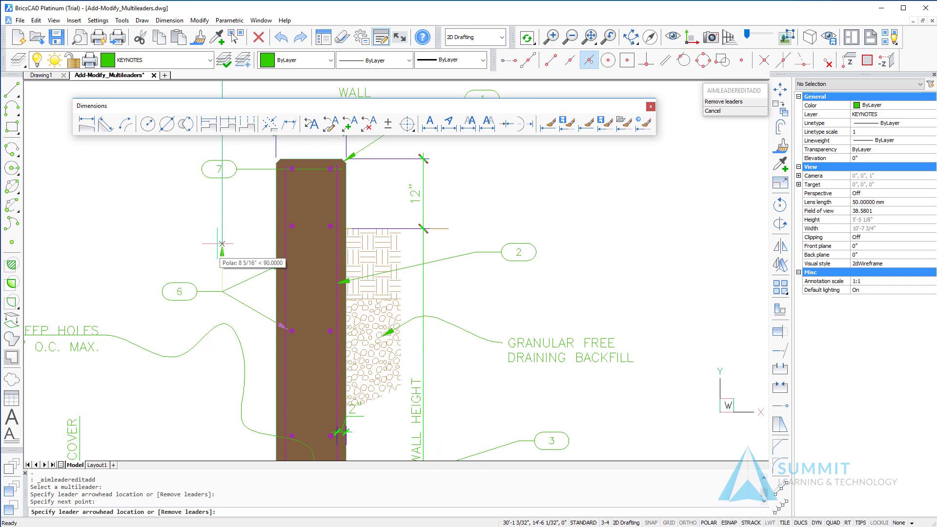
key(Return)
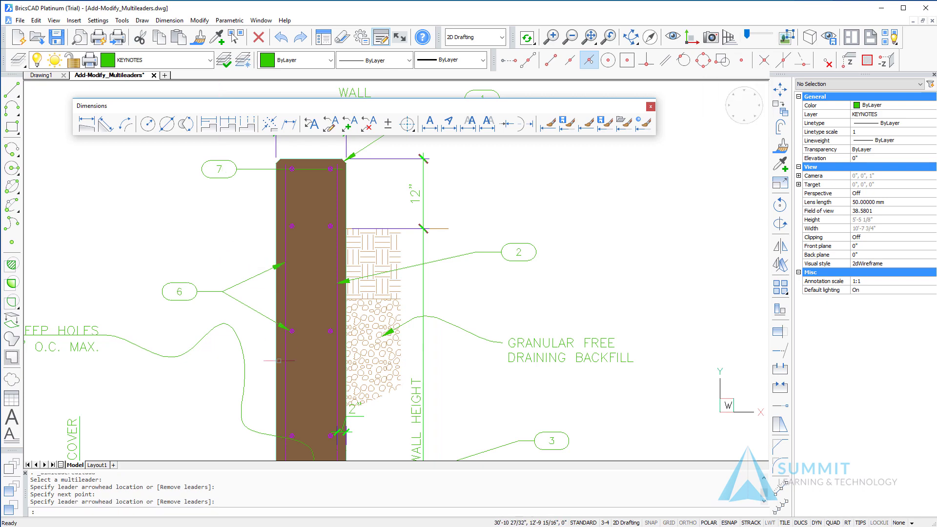
scroll(263, 341, up, 4)
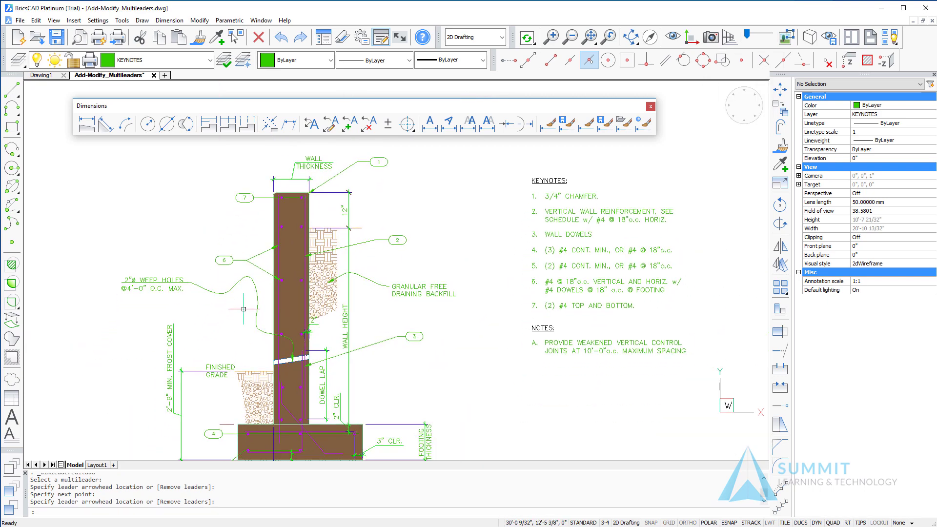
Step: Set the weep-holes multileader's Right attachment to Middle of bottom line, then clear the selection
click(256, 305)
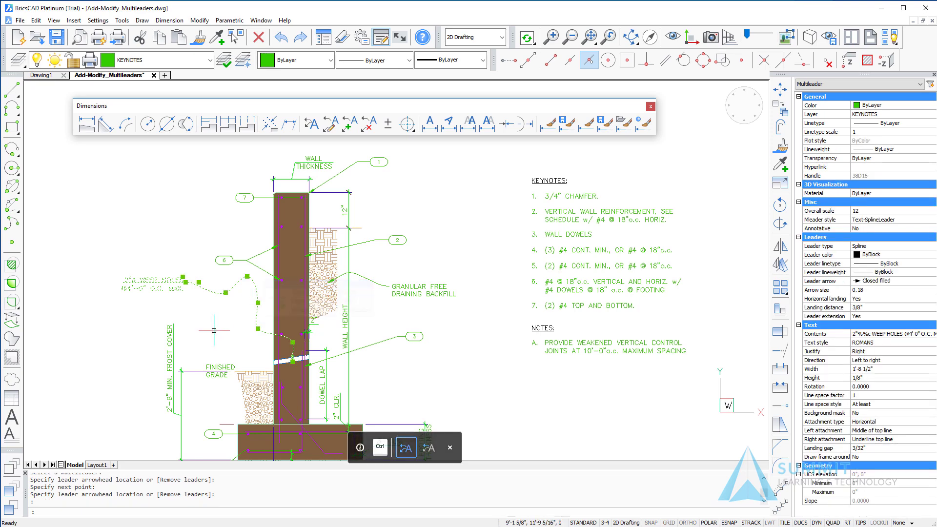
click(888, 440)
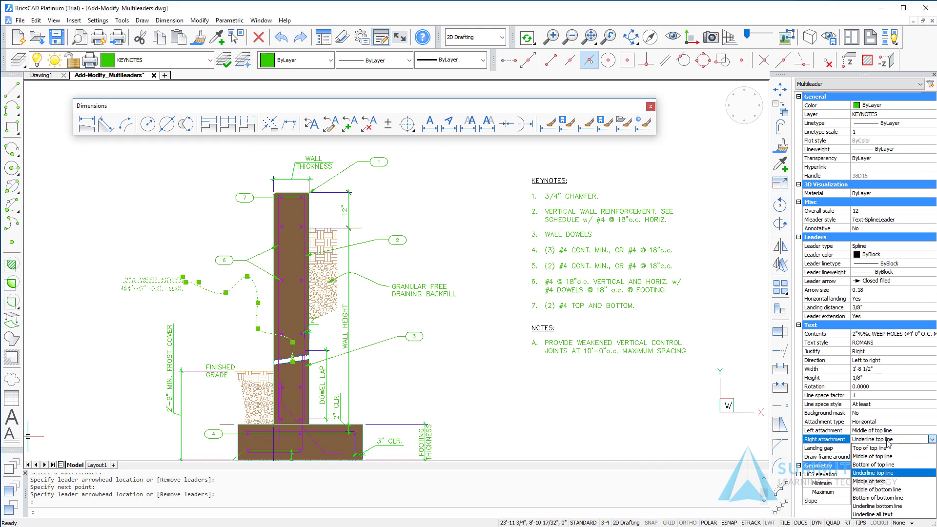
click(881, 490)
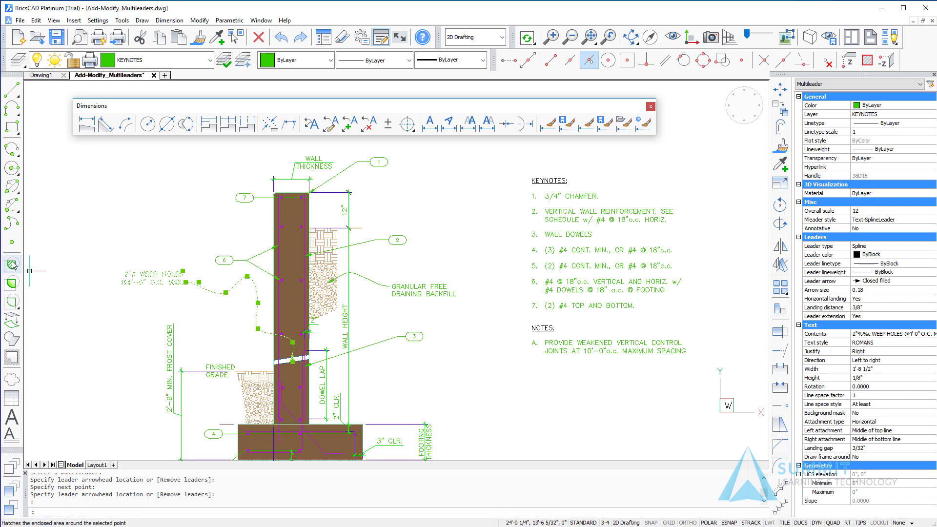
scroll(139, 290, up, 2)
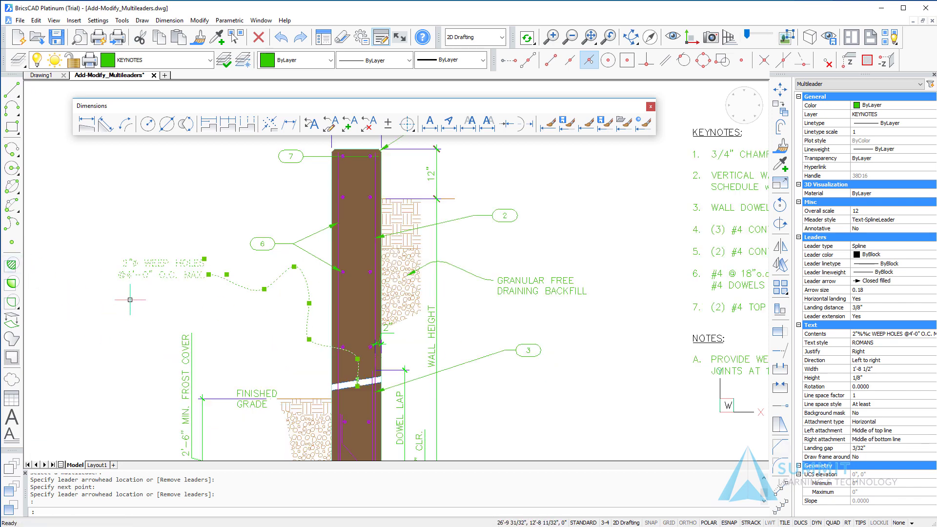
mouse_move(226, 272)
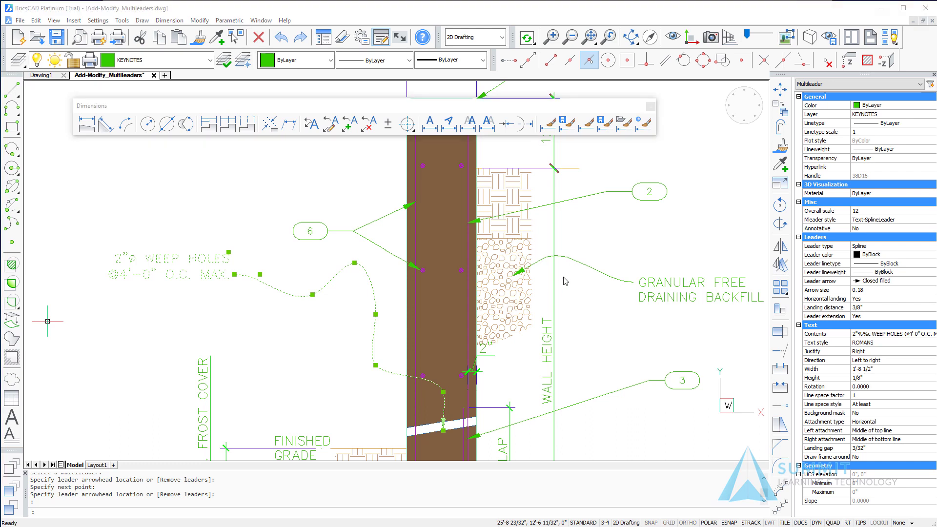
click(593, 315)
key(Escape)
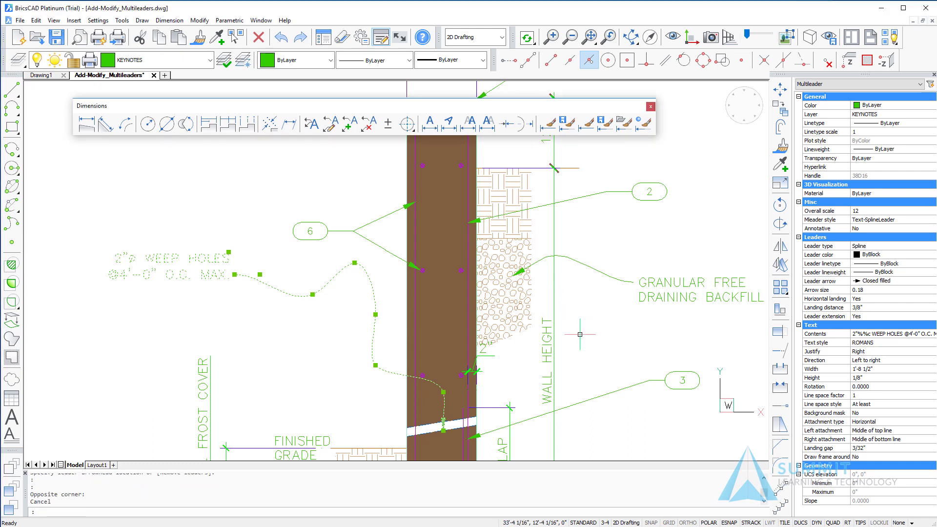
Step: Switch the backfill note's leader arrow from Closed filled to Dot
key(Escape)
click(588, 265)
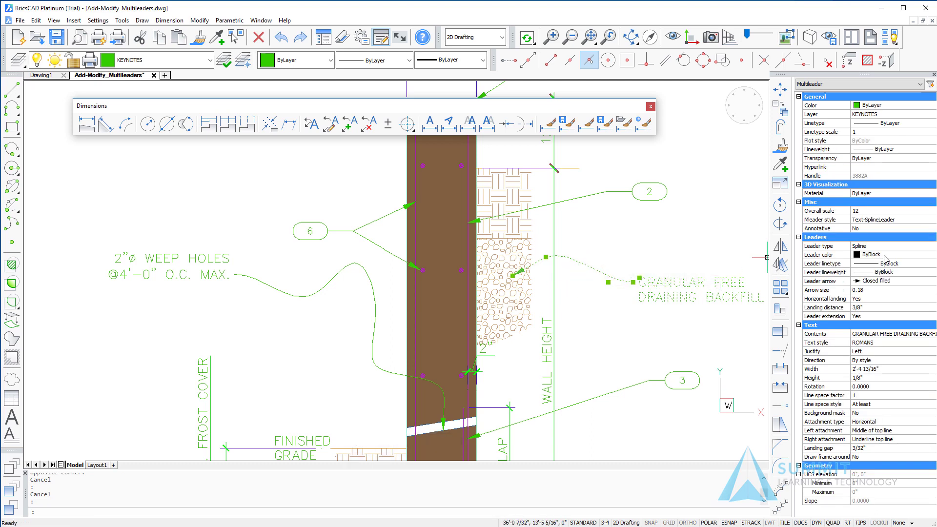
click(878, 282)
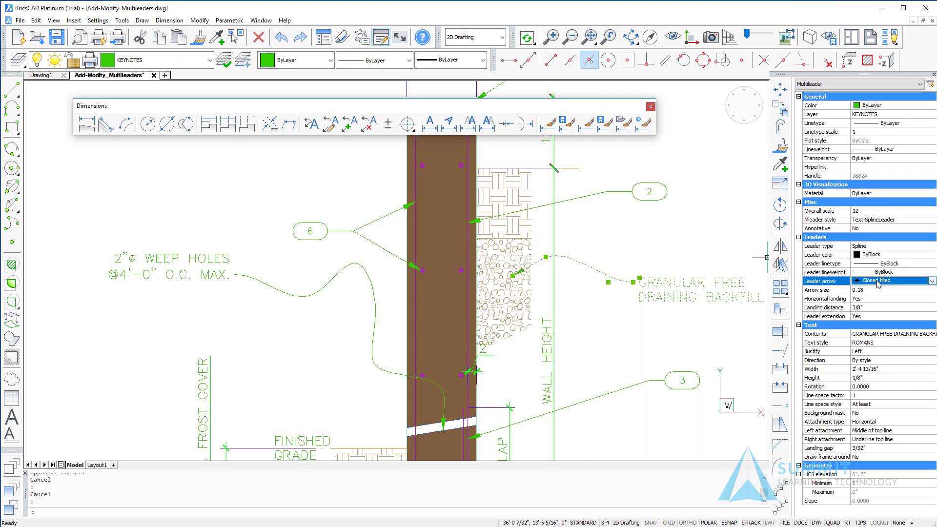
click(878, 282)
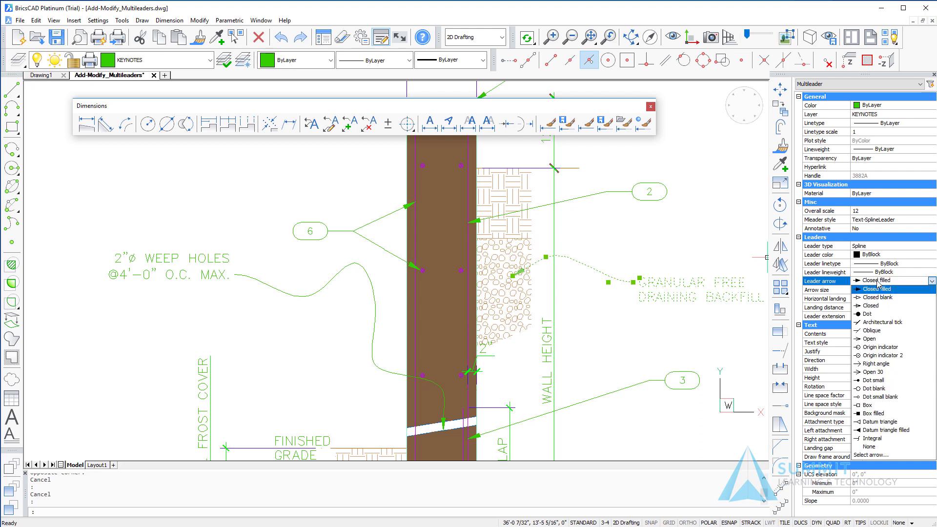
click(874, 318)
key(Escape)
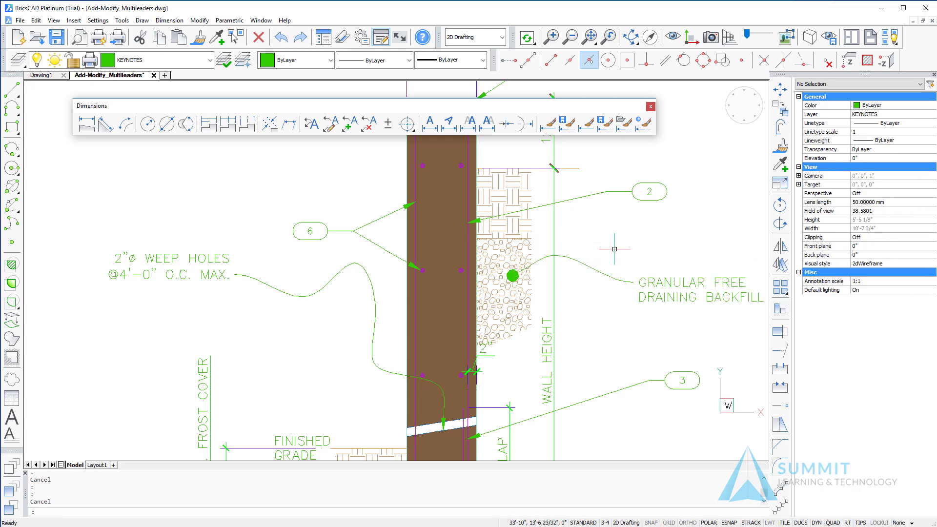